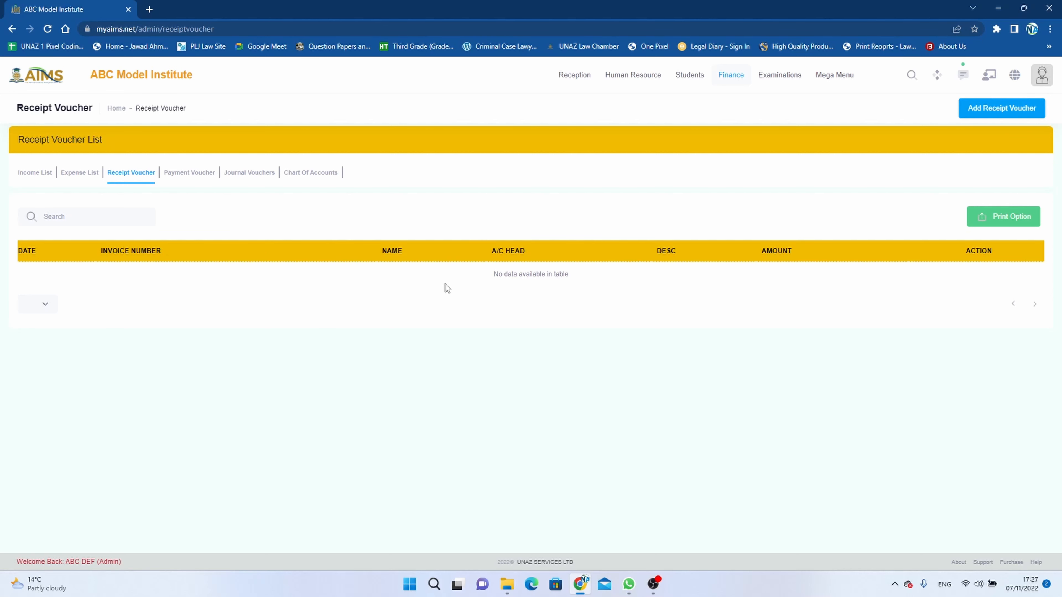
# Start a new receipt voucher for a student, choosing class Play Group, section A and a student from that section
pyautogui.click(986, 116)
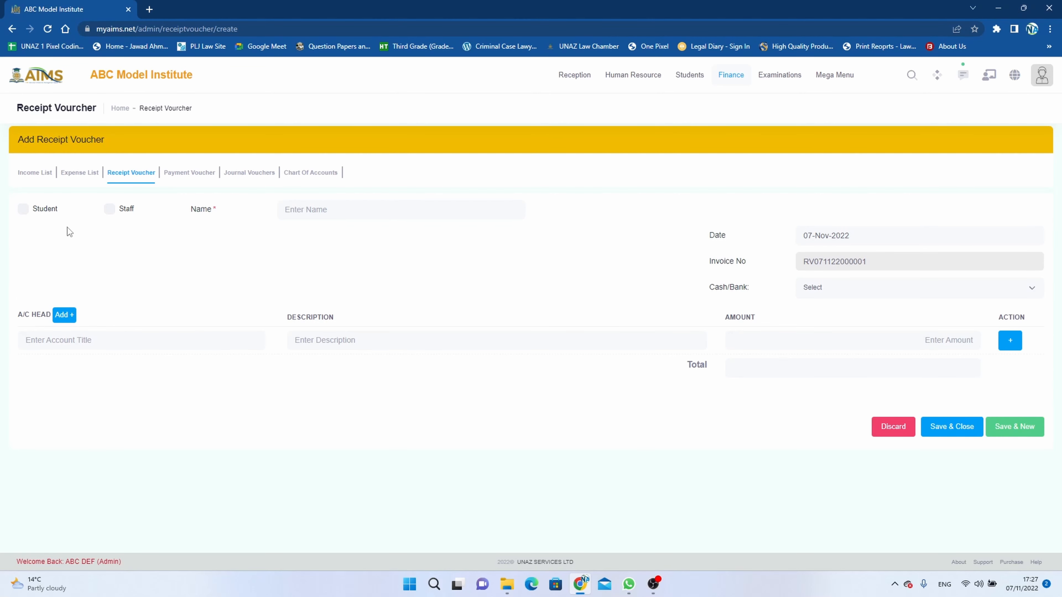
pyautogui.click(23, 209)
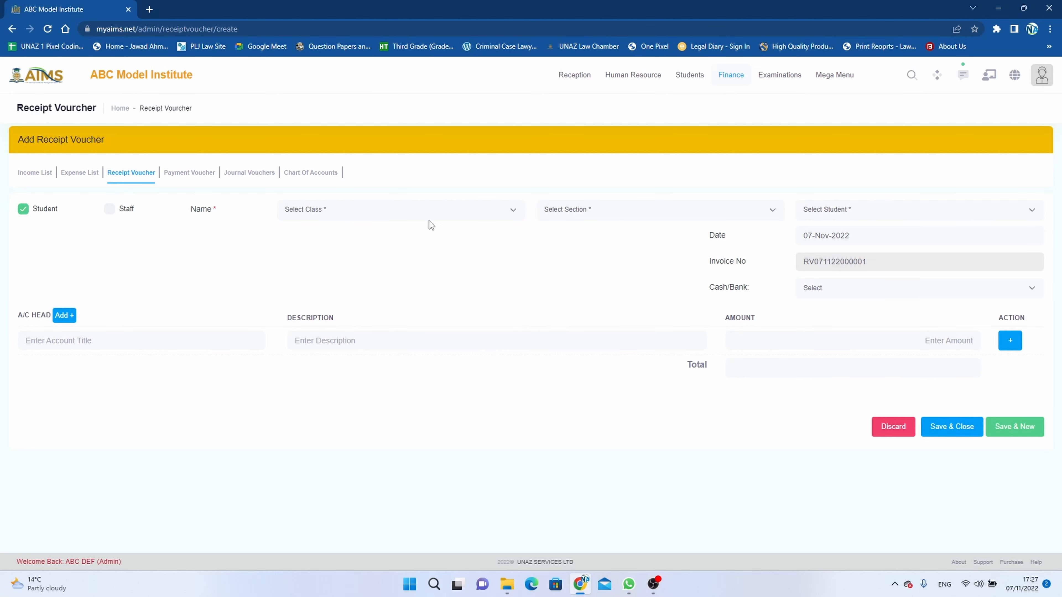
pyautogui.click(452, 214)
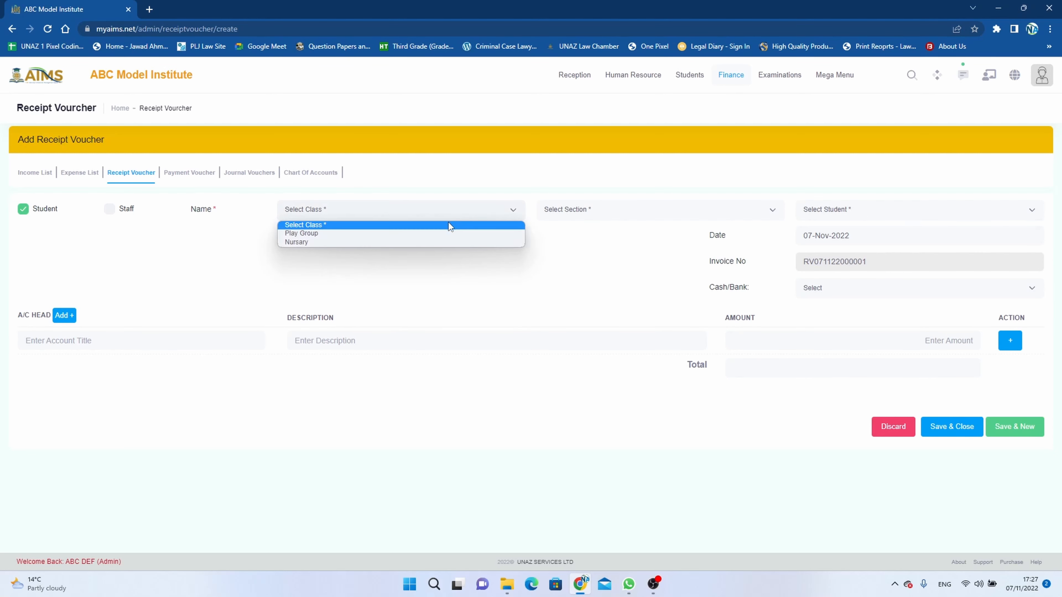
pyautogui.click(450, 234)
pyautogui.click(566, 216)
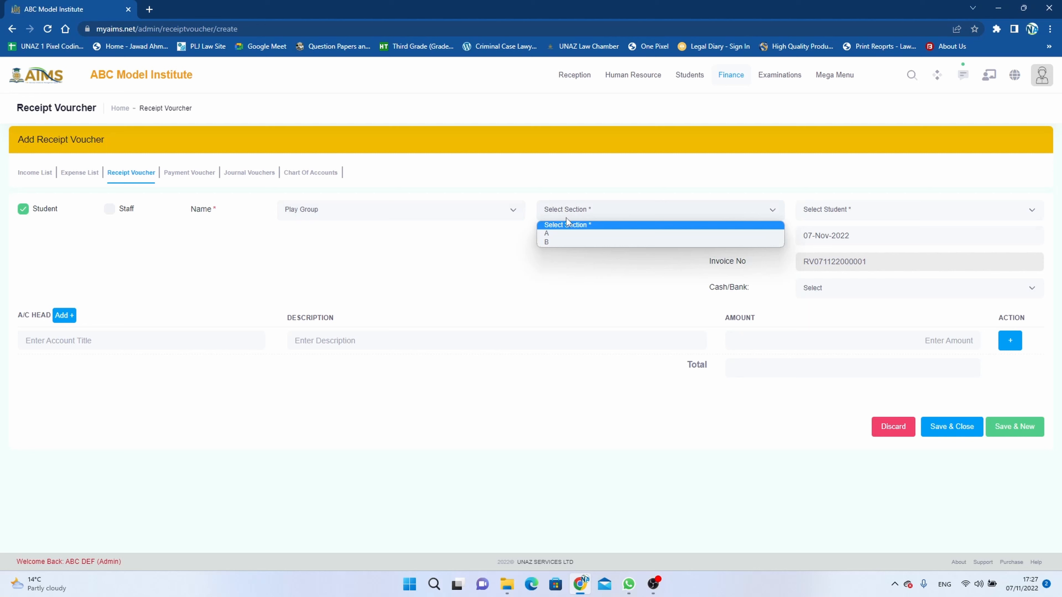
pyautogui.click(566, 233)
pyautogui.click(871, 213)
pyautogui.click(874, 251)
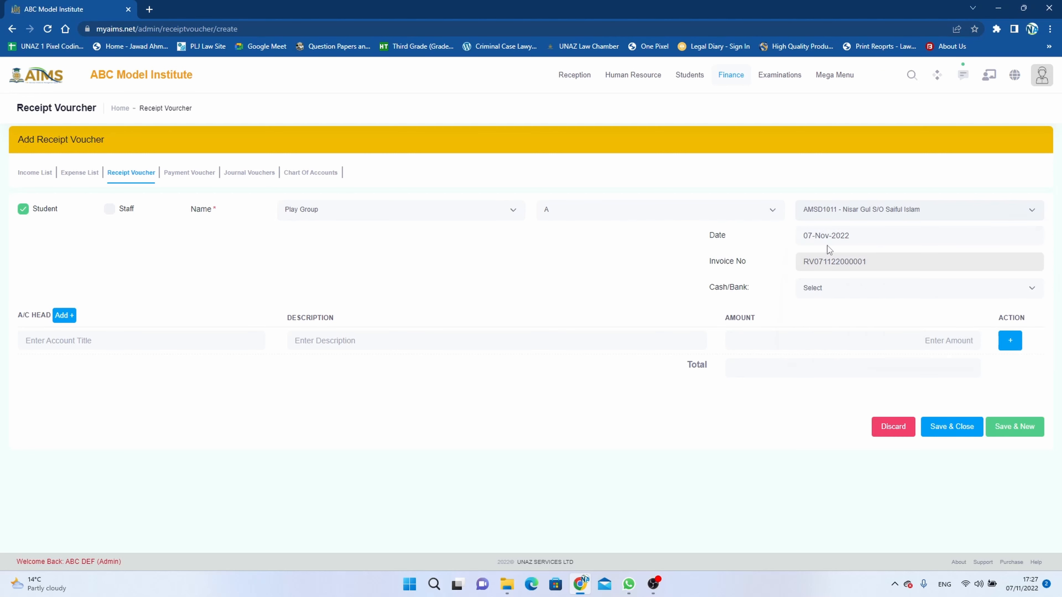
# Switch the voucher's payer to Staff and choose the second staff member in the list
pyautogui.click(109, 210)
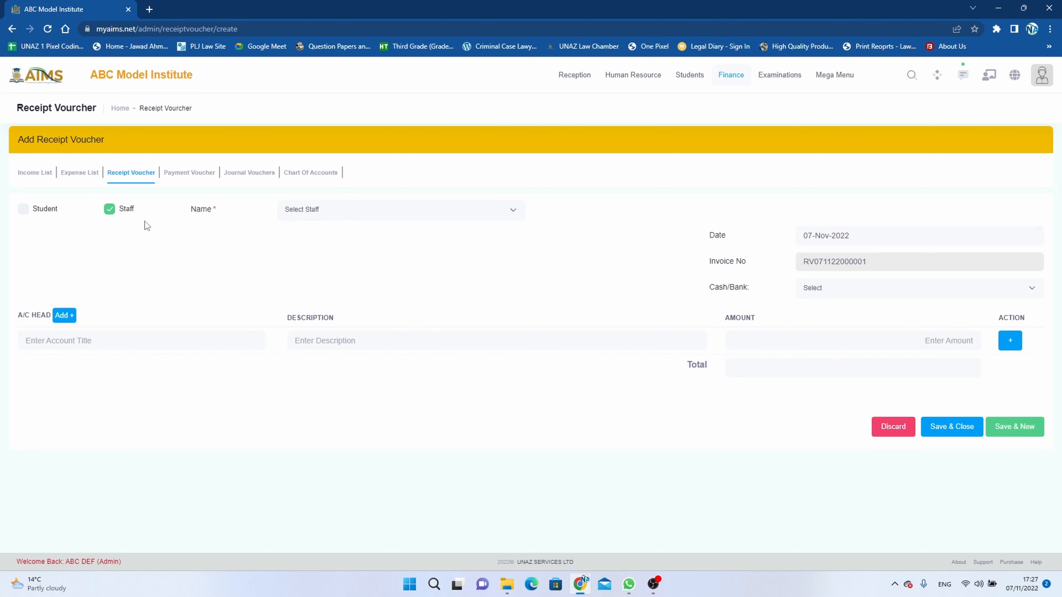
pyautogui.click(348, 214)
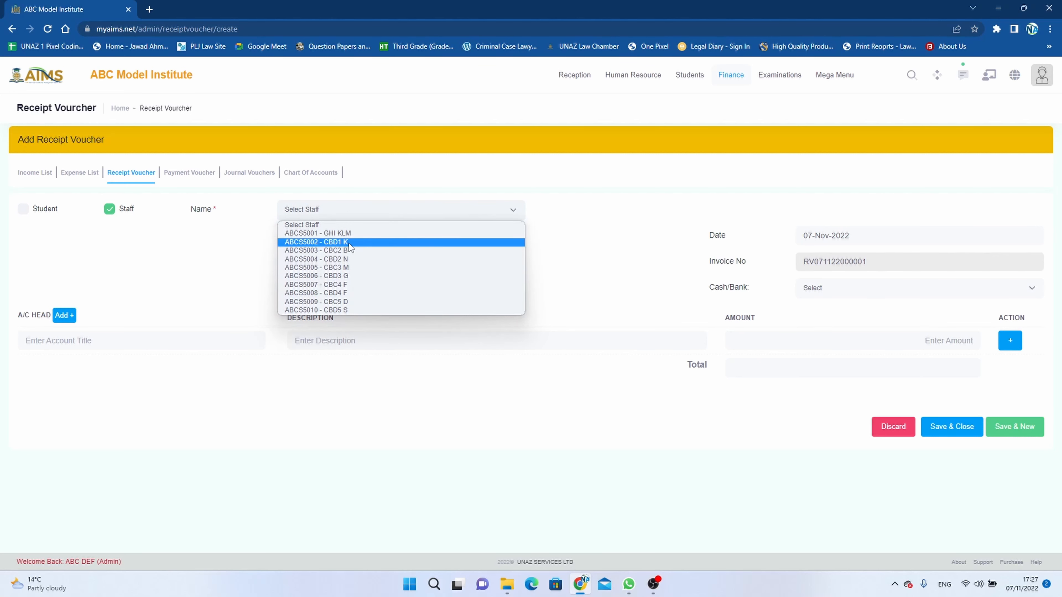
pyautogui.click(350, 243)
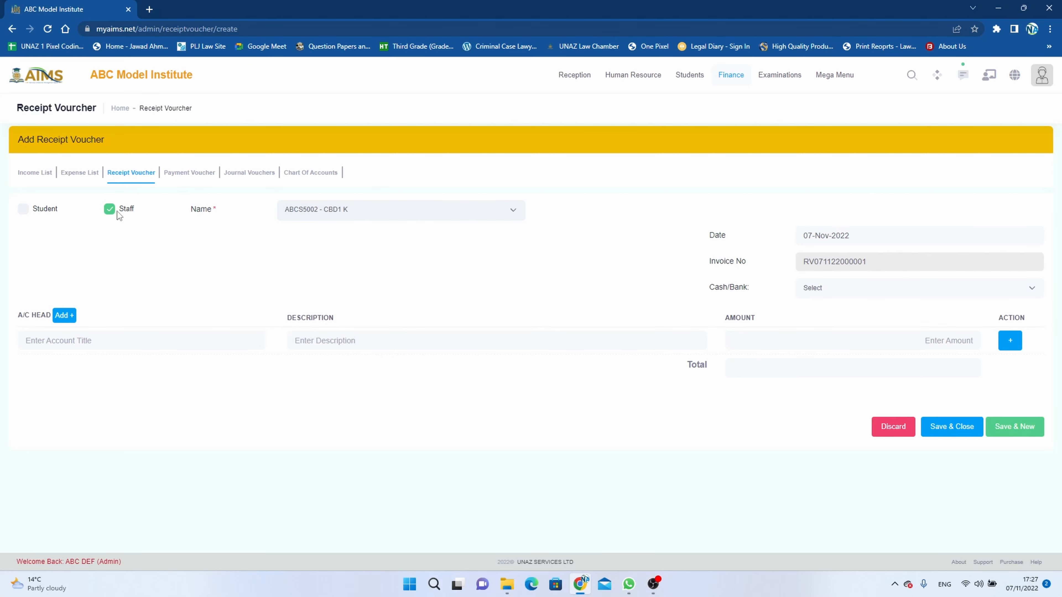
# Deselect Staff, enter Admin as the voucher's name, and set the payment mode to Cash with the CASH IN HAND account
pyautogui.click(110, 209)
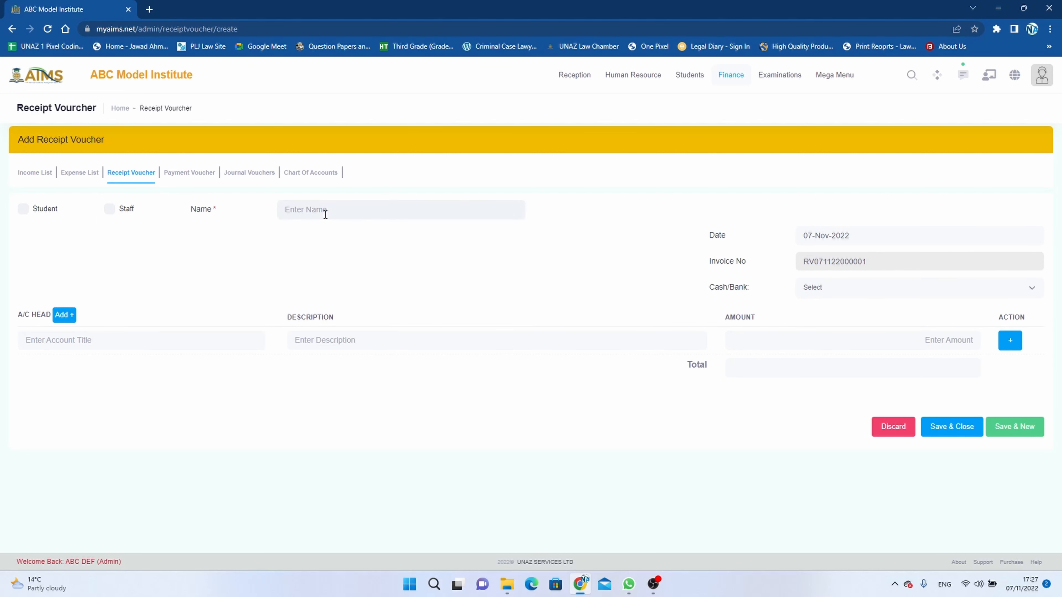
pyautogui.write('Admin')
pyautogui.click(820, 292)
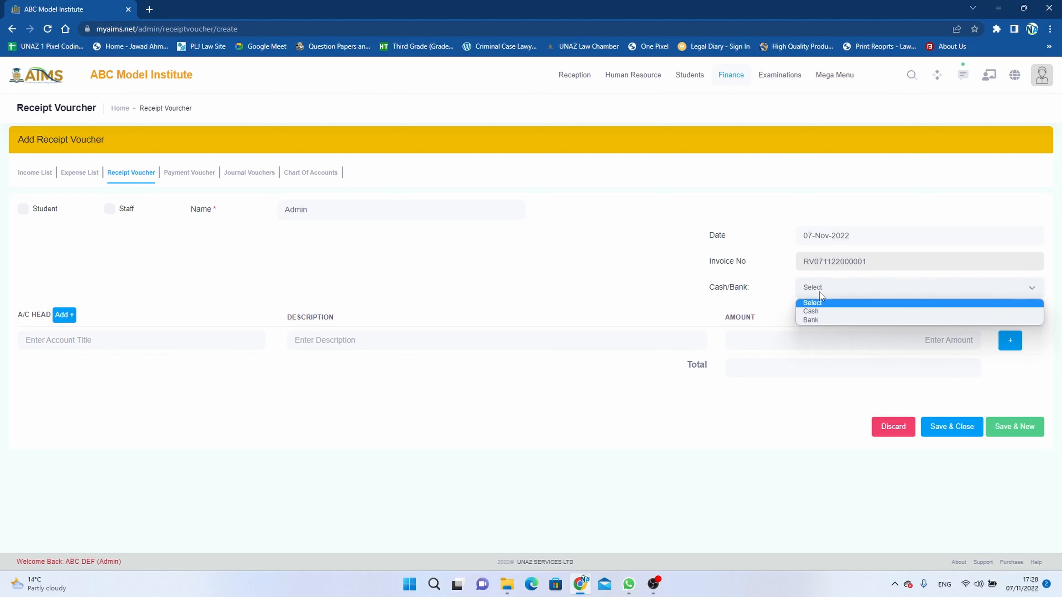
pyautogui.click(813, 313)
pyautogui.click(814, 318)
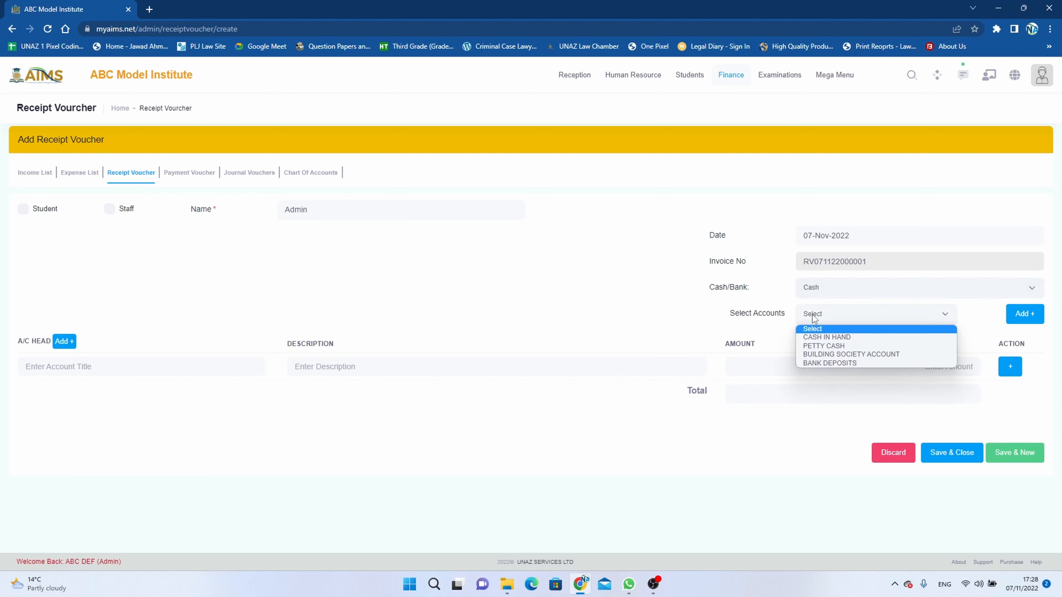
pyautogui.click(824, 338)
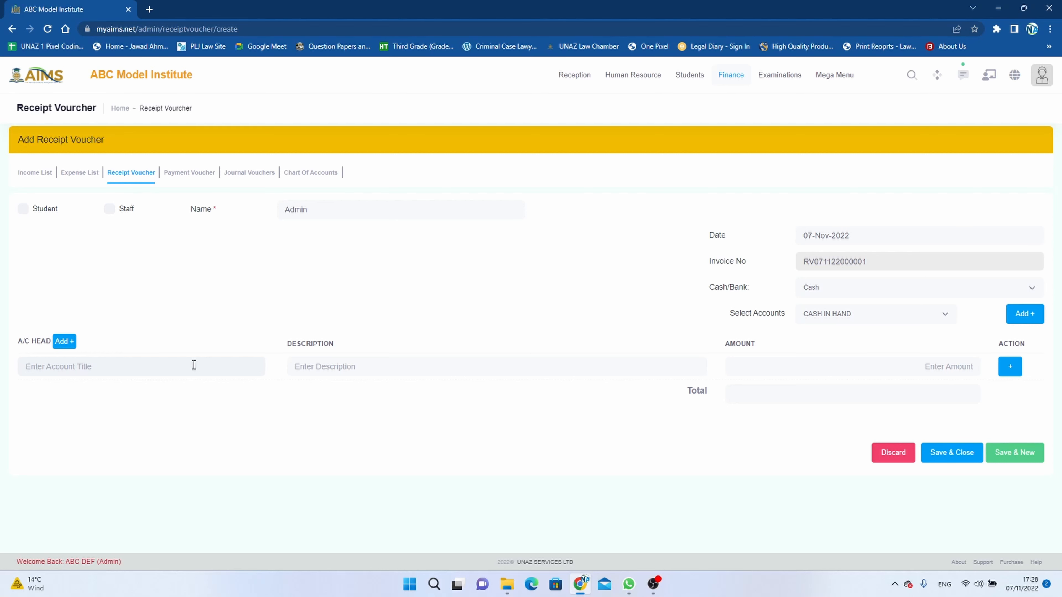
# Fill in the first voucher line with account head OTHER FEE, description Cash and amount 1200
pyautogui.write('other')
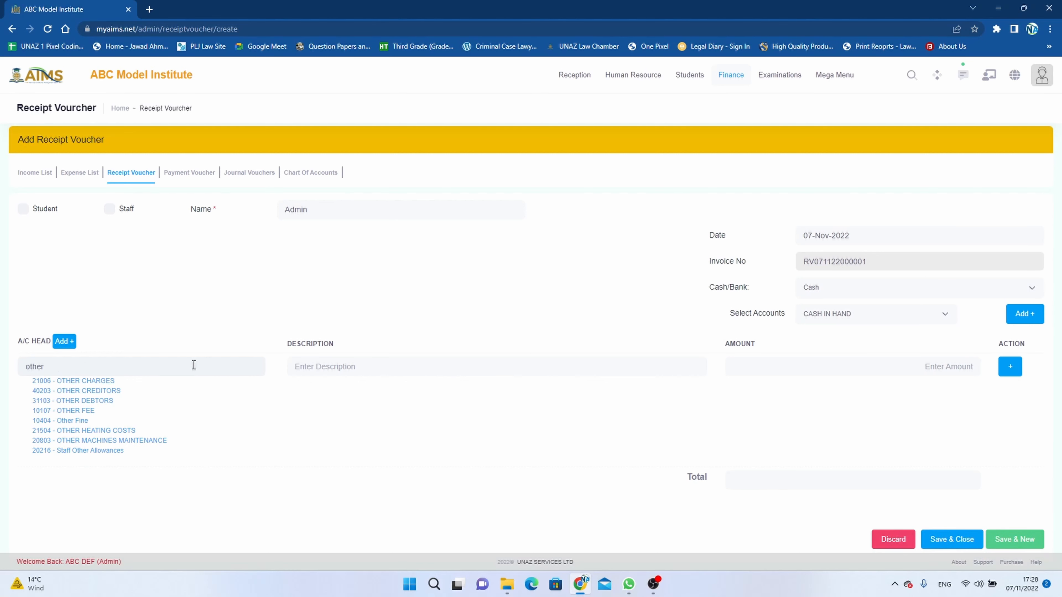
pyautogui.click(73, 412)
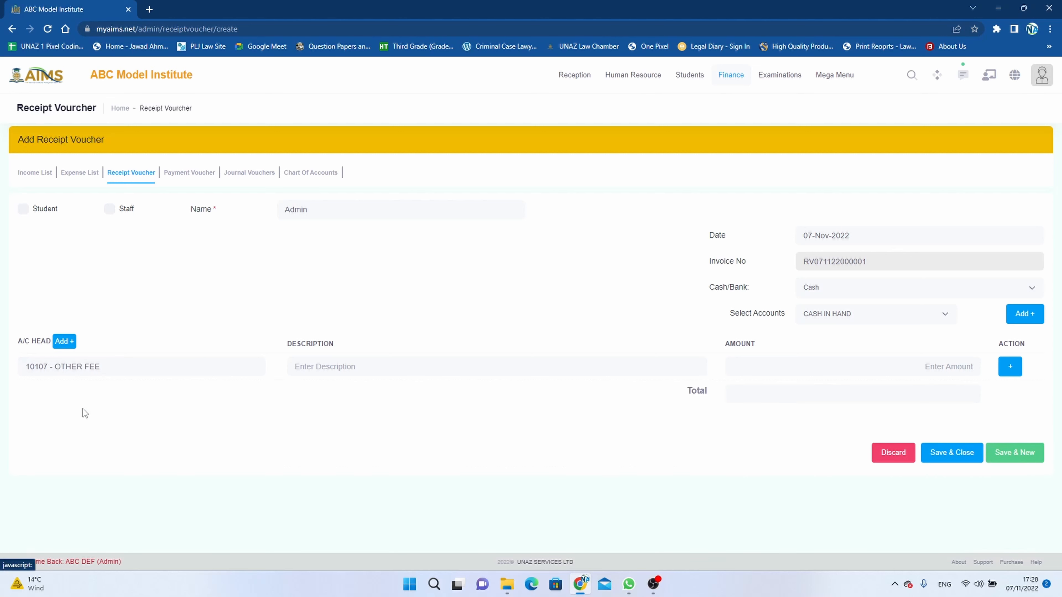
pyautogui.click(308, 370)
pyautogui.write('Cash')
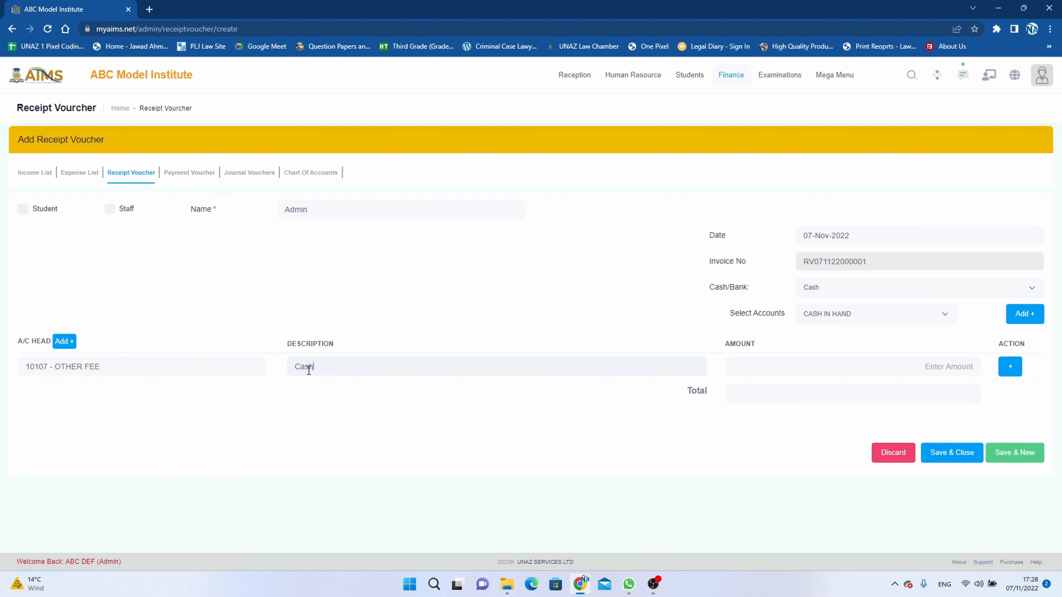
pyautogui.press('Tab')
pyautogui.write('1200')
# Add two more blank lines to the voucher, keeping CASH IN HAND as the account
pyautogui.click(1017, 368)
pyautogui.click(1010, 367)
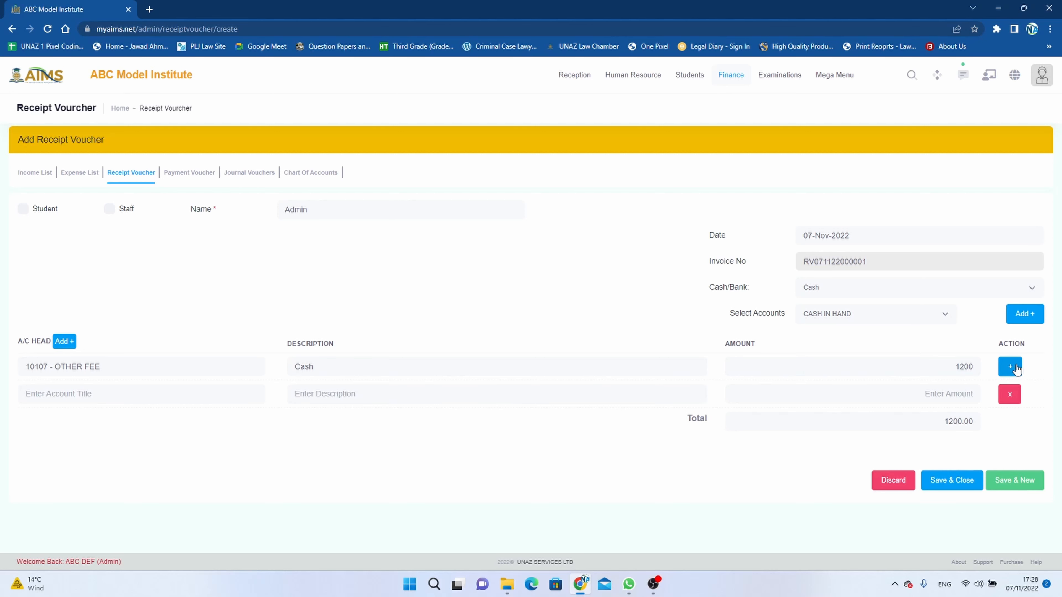
pyautogui.click(1016, 368)
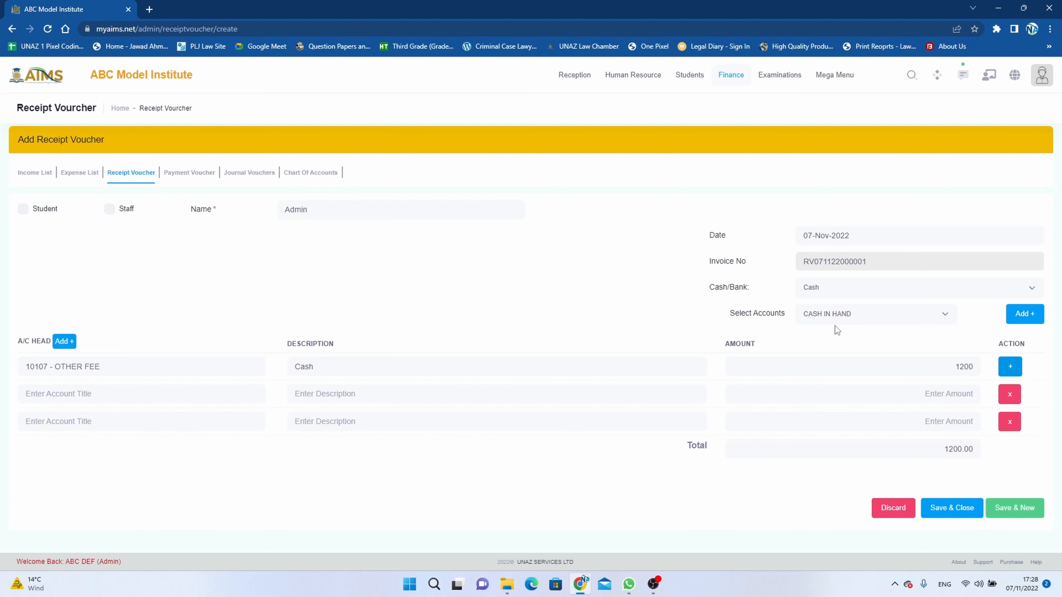
pyautogui.click(952, 317)
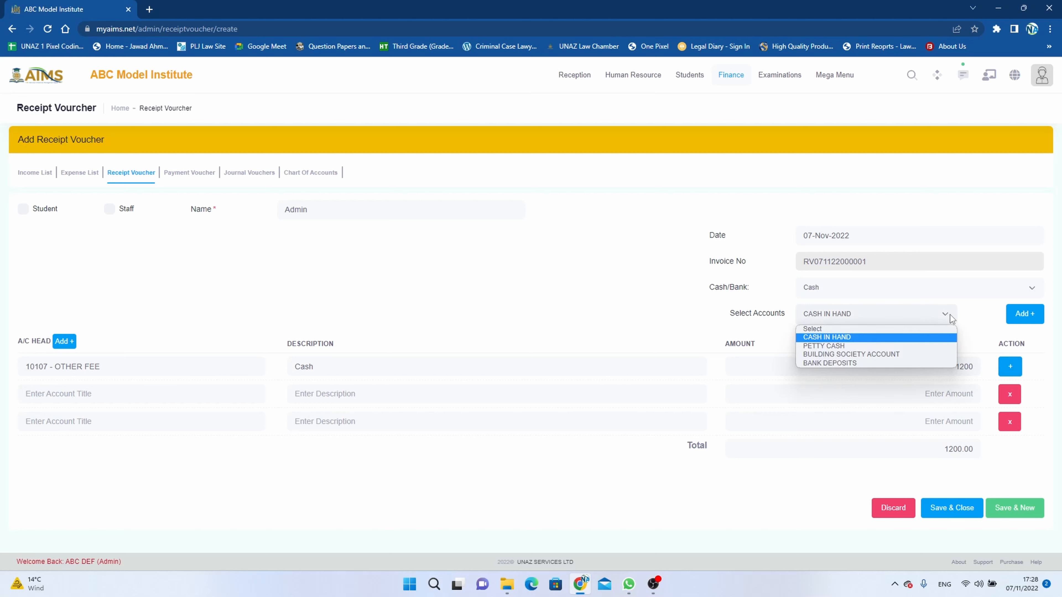
pyautogui.click(950, 314)
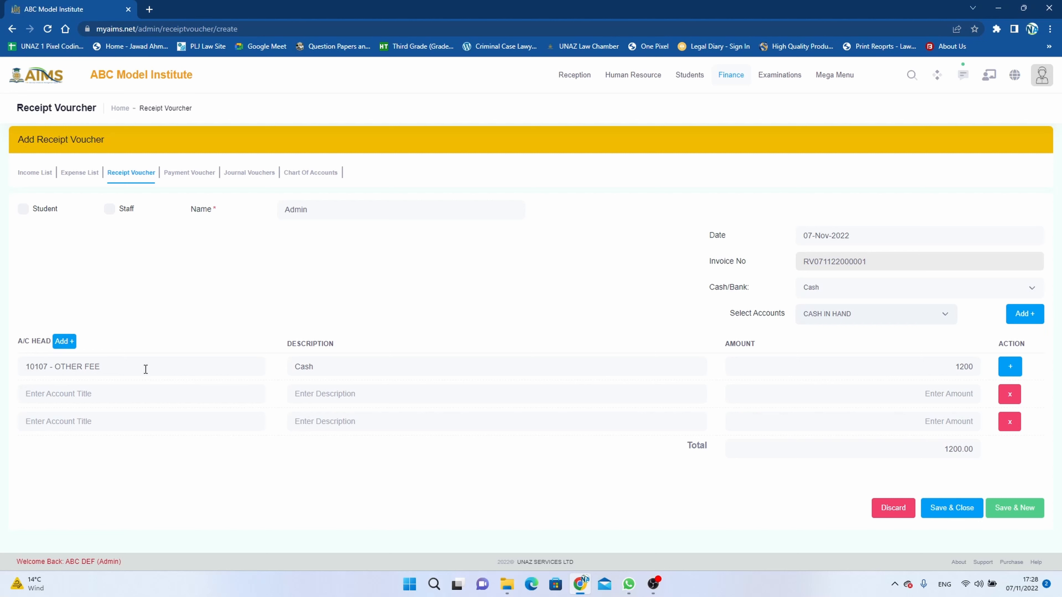
# Fill in the second voucher line with account head COMMISSION RECEIVED, description Cash and amount 26000
pyautogui.click(256, 398)
pyautogui.write('Commi')
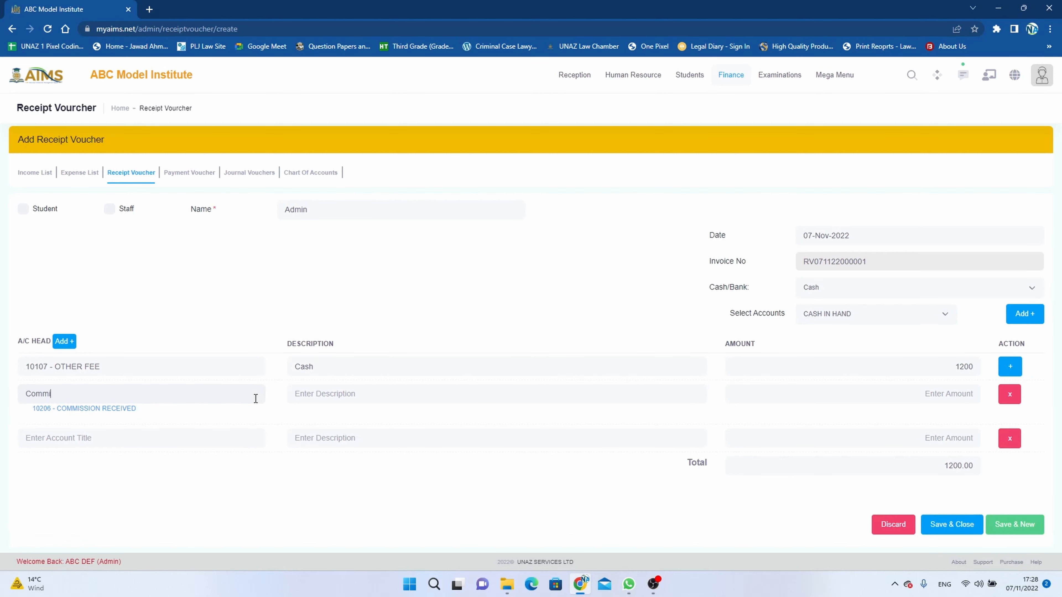
pyautogui.click(98, 410)
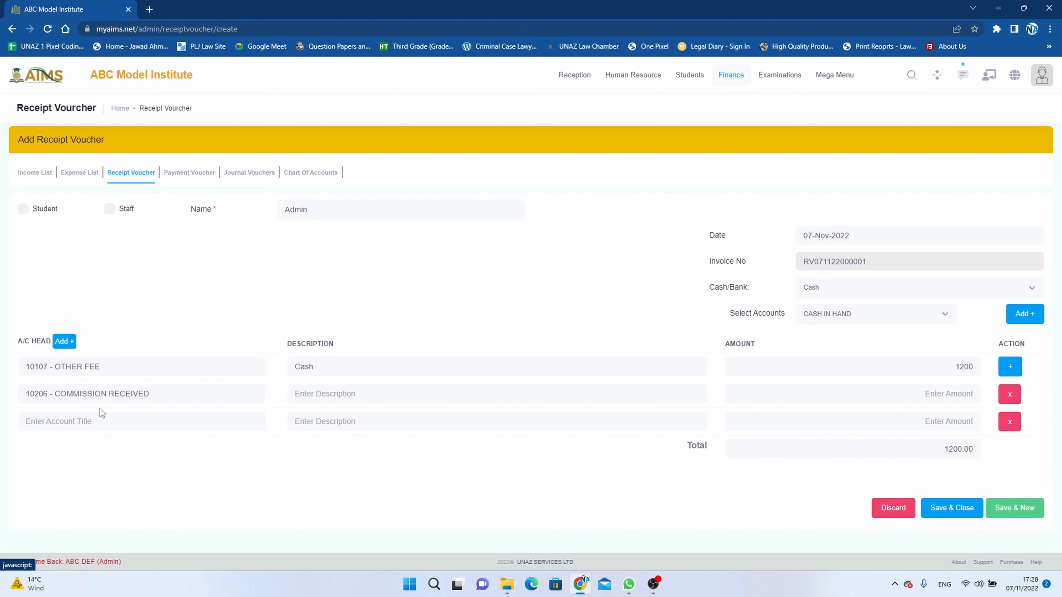
pyautogui.write('Cash')
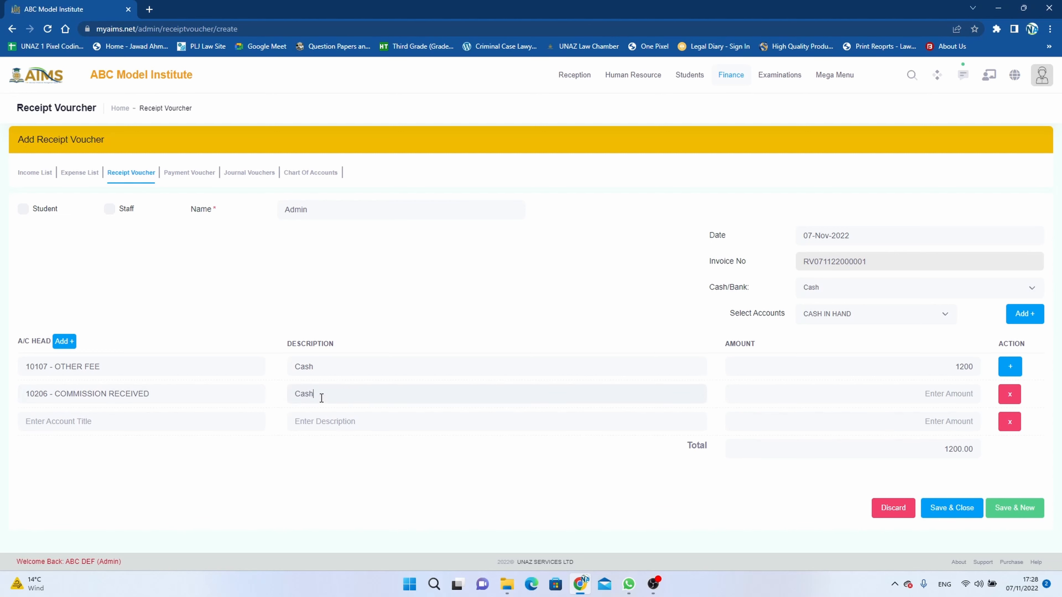
pyautogui.write('26000')
pyautogui.press('Tab')
pyautogui.press('Tab')
pyautogui.write('other')
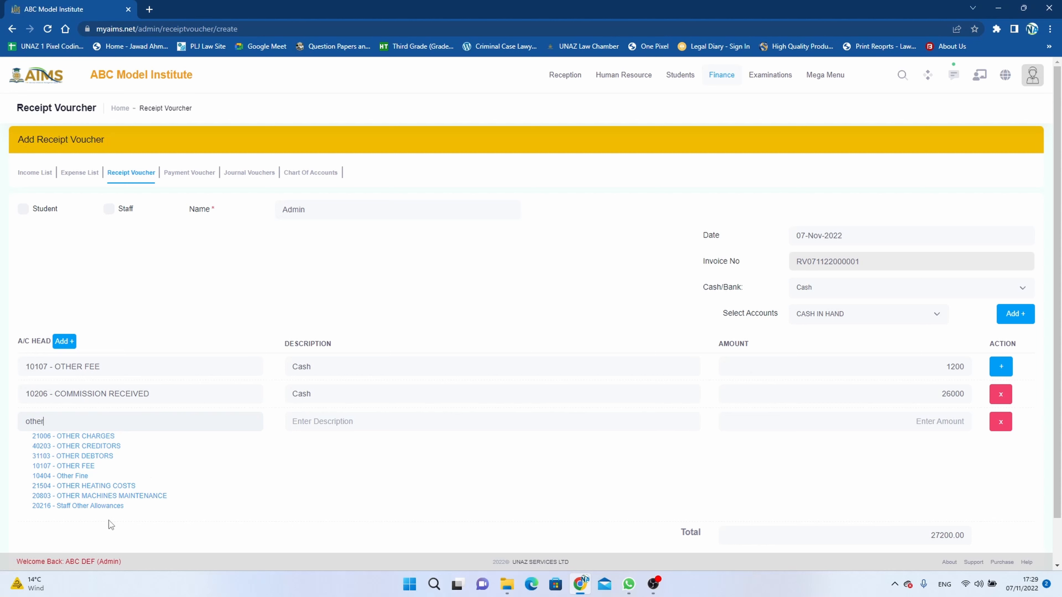
pyautogui.press('BackSpace')
pyautogui.press('BackSpace')
pyautogui.press('BackSpace')
pyautogui.press('BackSpace')
pyautogui.press('BackSpace')
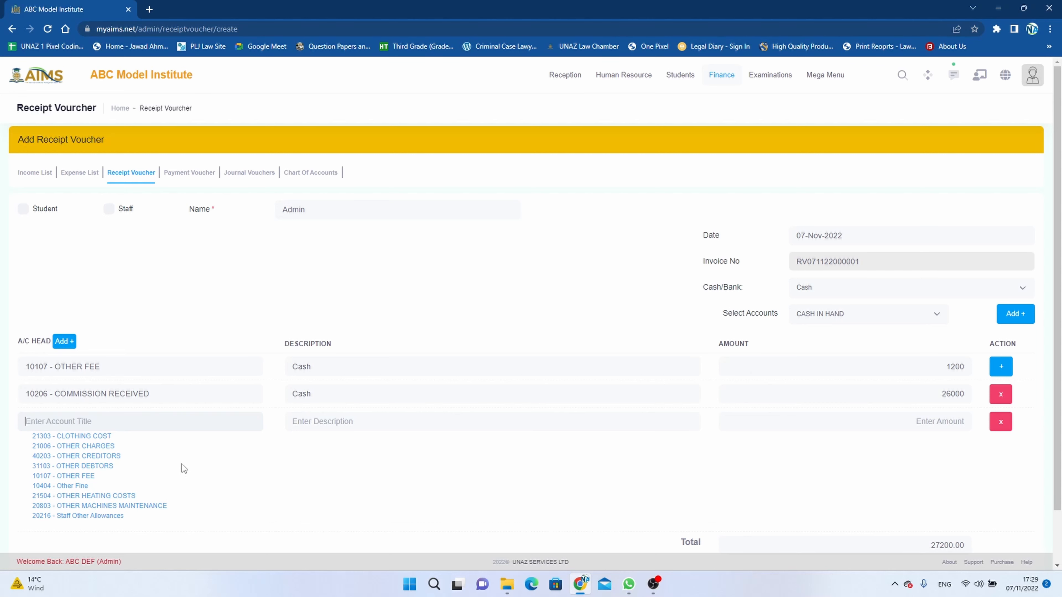
# Fill in the third line with account head MISCELLANEOUS INCOME, description Cash and amount 42000, and save and close the voucher
pyautogui.write('income')
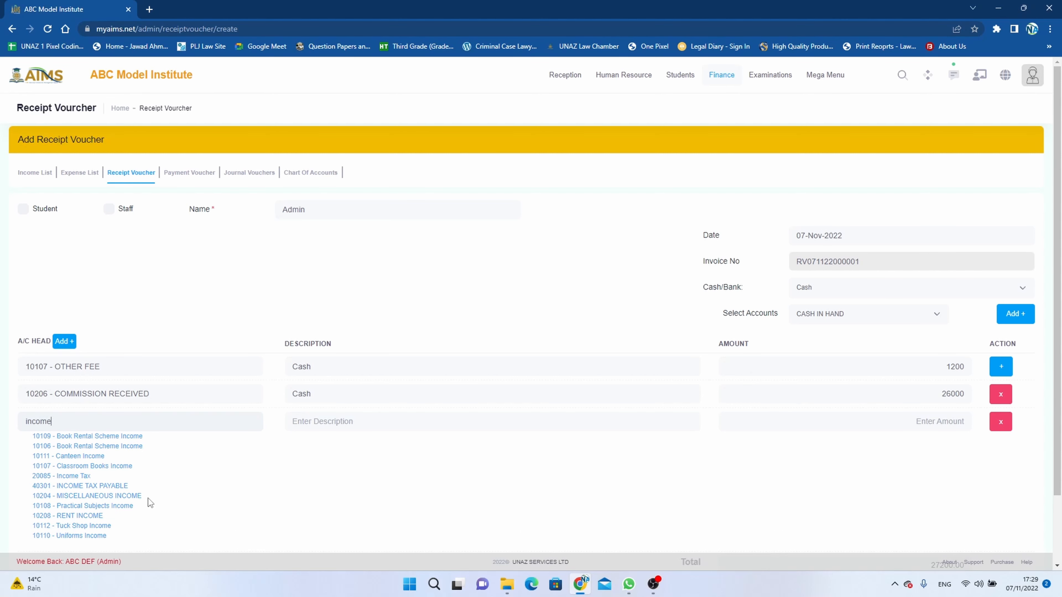
pyautogui.click(130, 496)
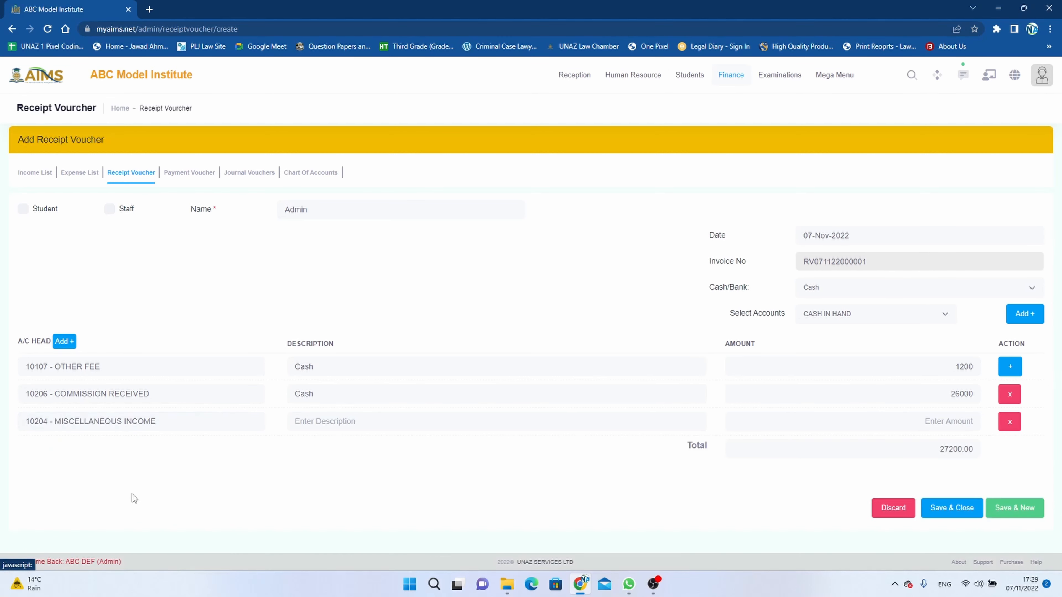
pyautogui.click(363, 422)
pyautogui.write('Cash')
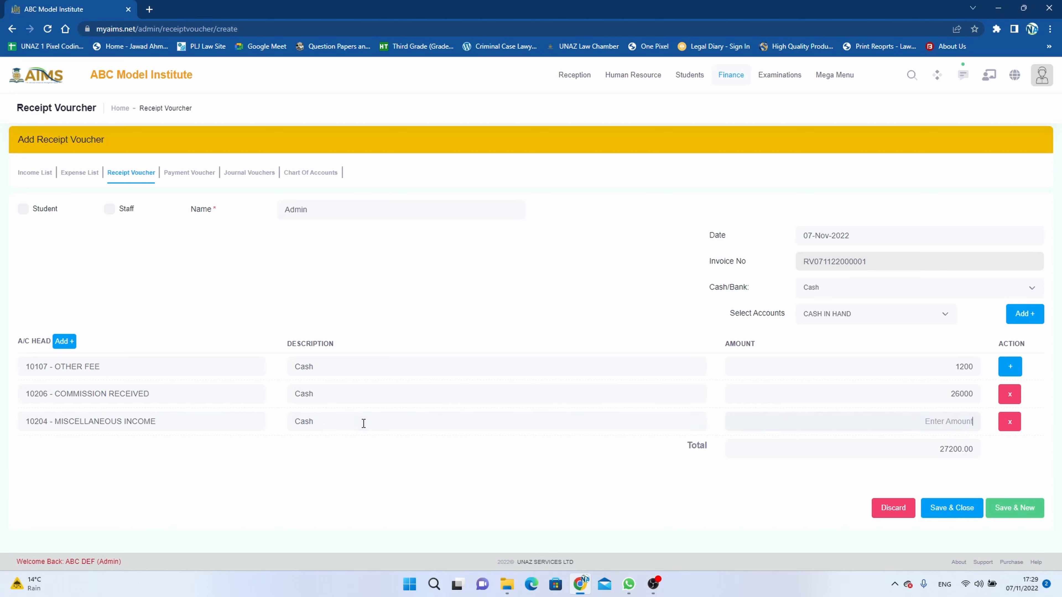
pyautogui.write('42000')
pyautogui.press('Tab')
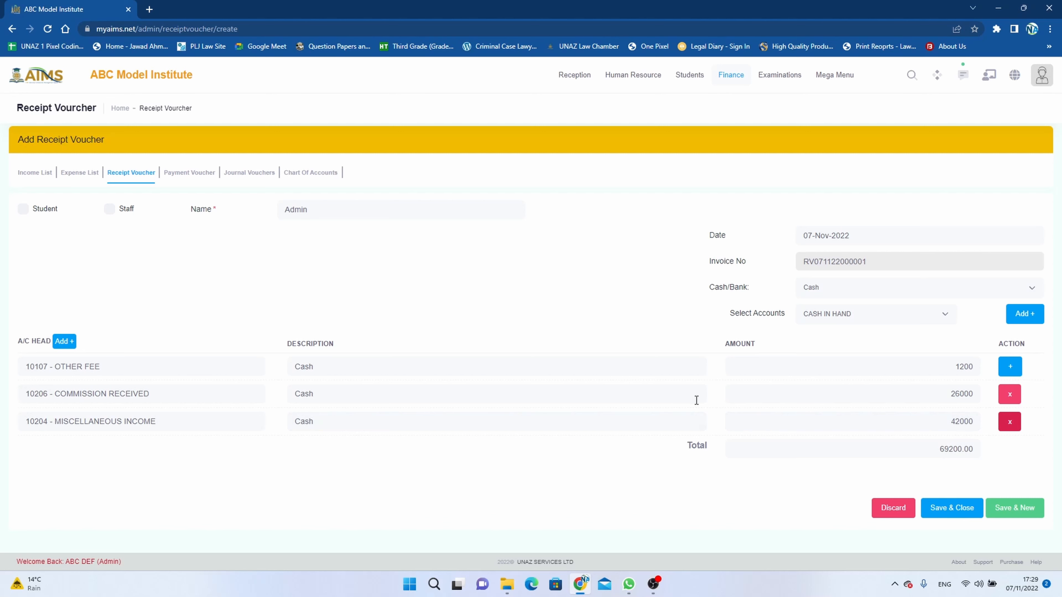
pyautogui.click(948, 511)
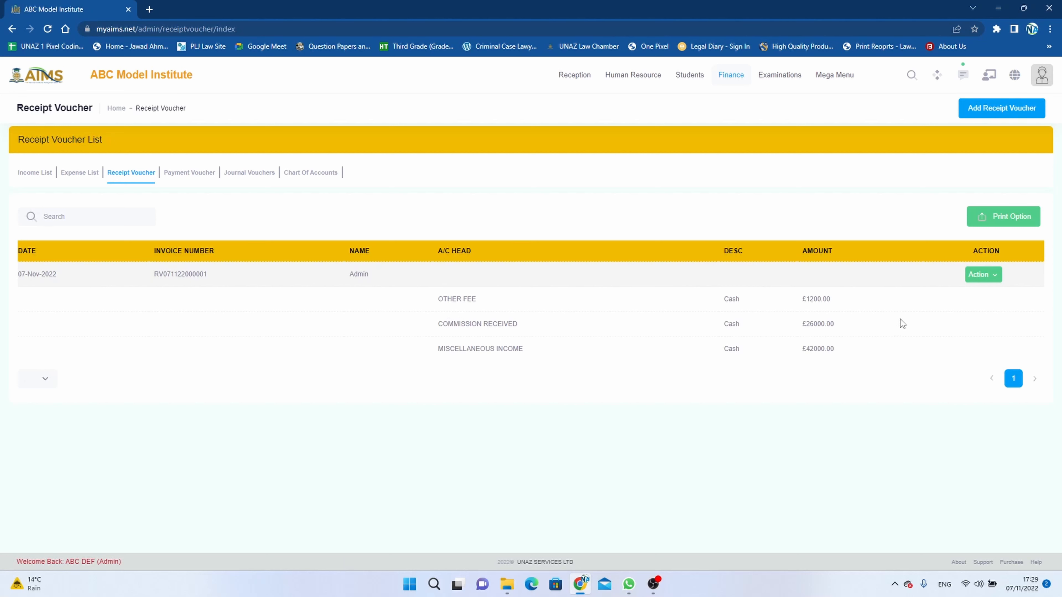
# View the saved Admin receipt voucher from the voucher list and close the view
pyautogui.click(983, 274)
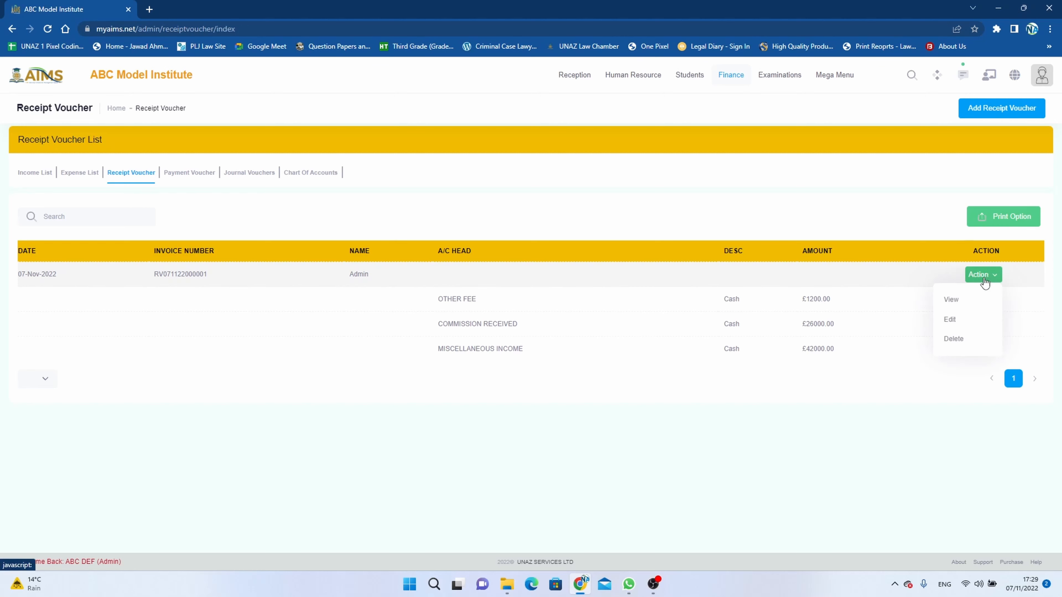
pyautogui.click(950, 300)
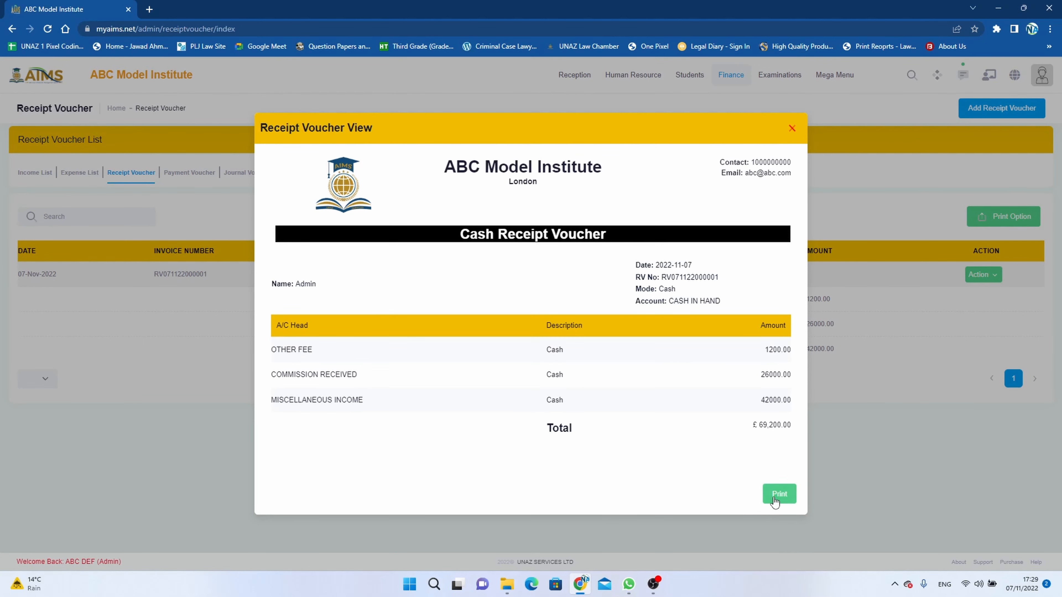
pyautogui.click(800, 130)
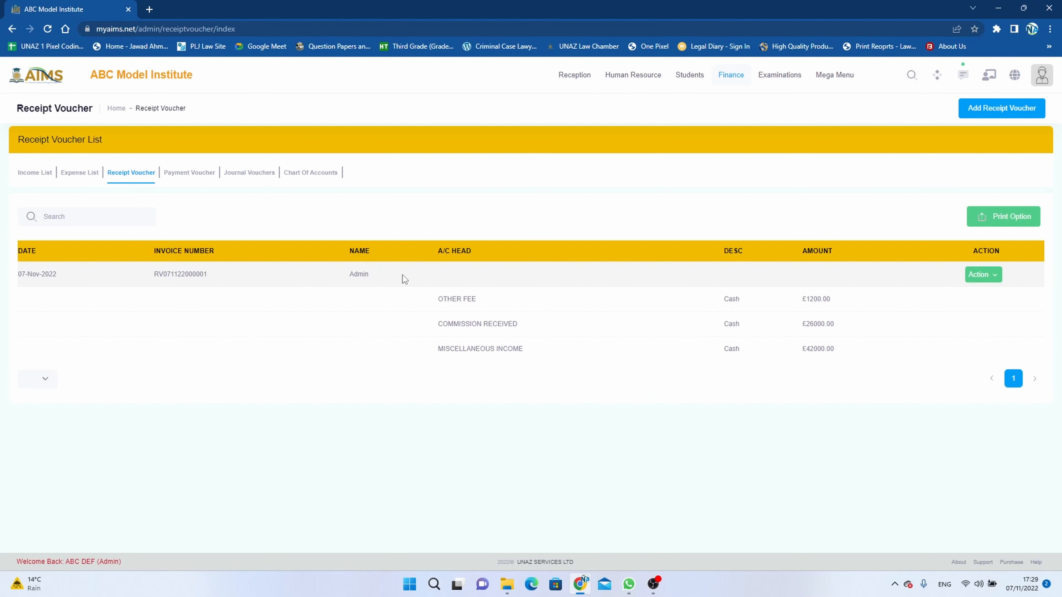
# Start a new receipt voucher for staff and choose the third staff member listed as the name
pyautogui.click(1016, 109)
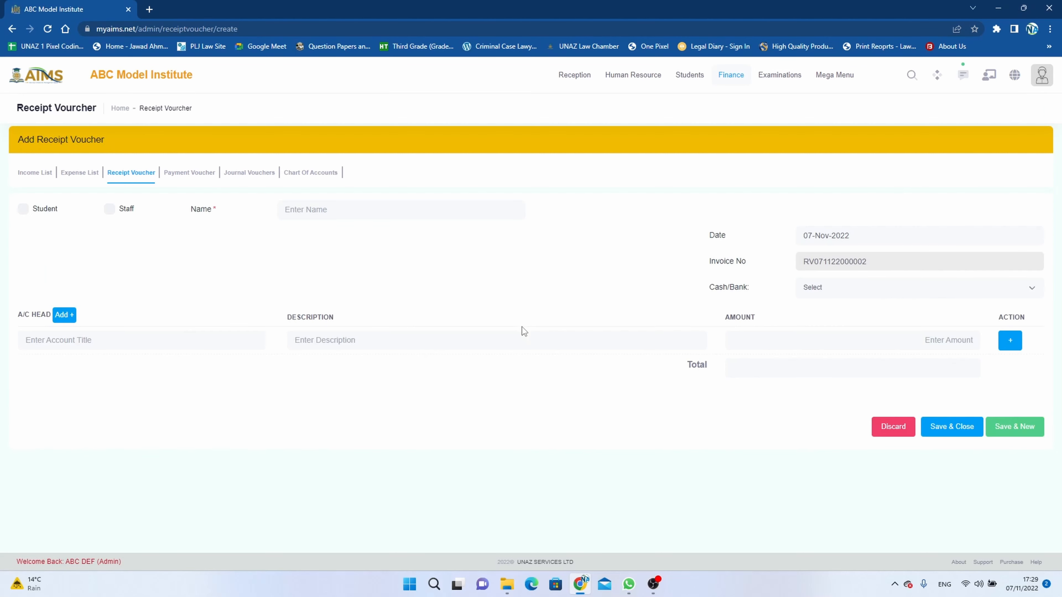
pyautogui.click(110, 210)
pyautogui.click(322, 209)
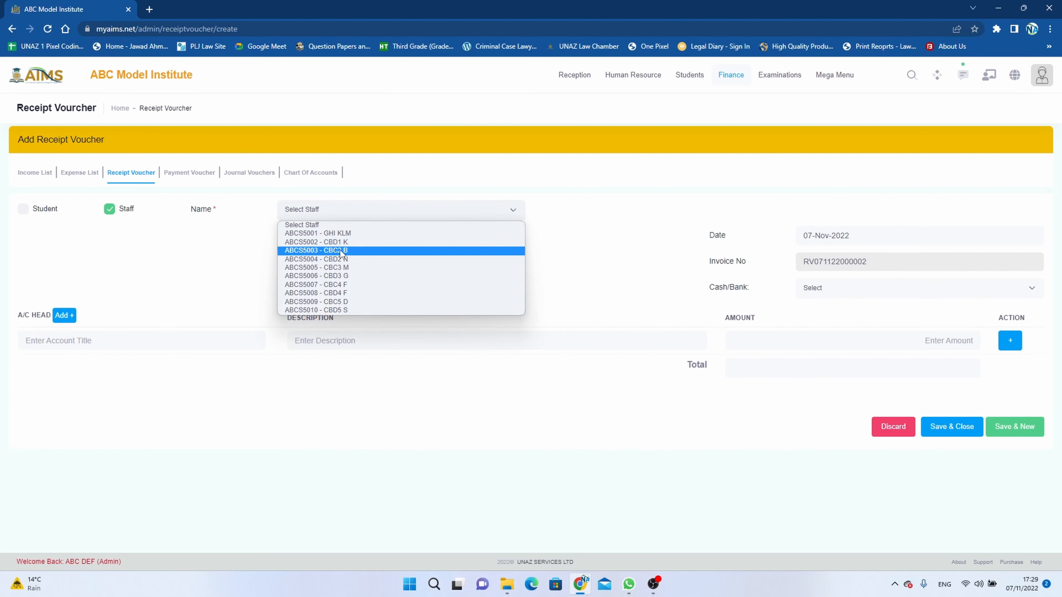
pyautogui.click(326, 248)
# Set the voucher's payment mode to Bank with MCB Bank Limited as the bank account
pyautogui.click(835, 293)
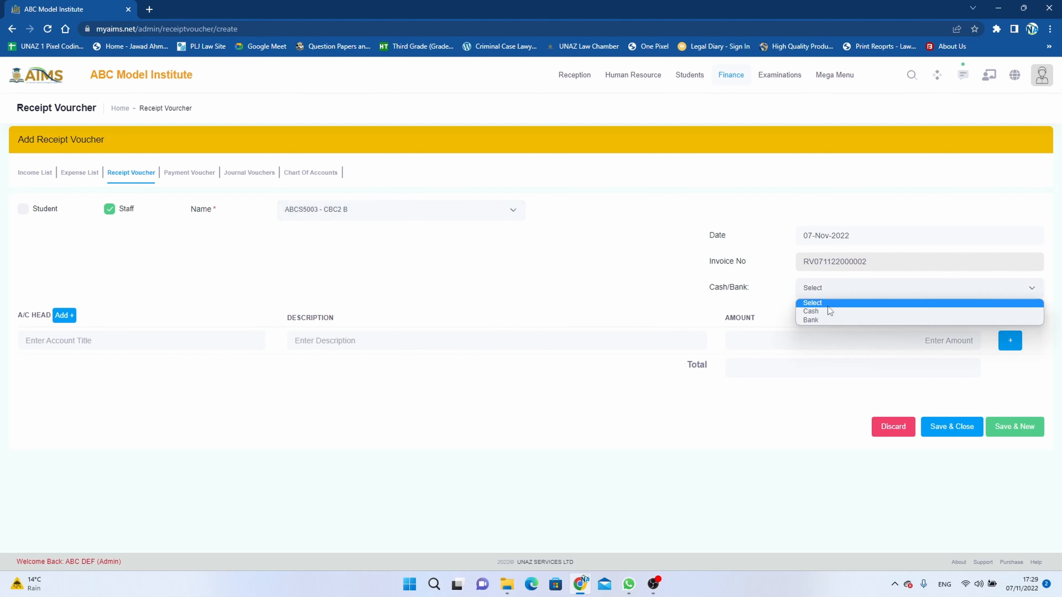
pyautogui.click(821, 319)
pyautogui.click(829, 315)
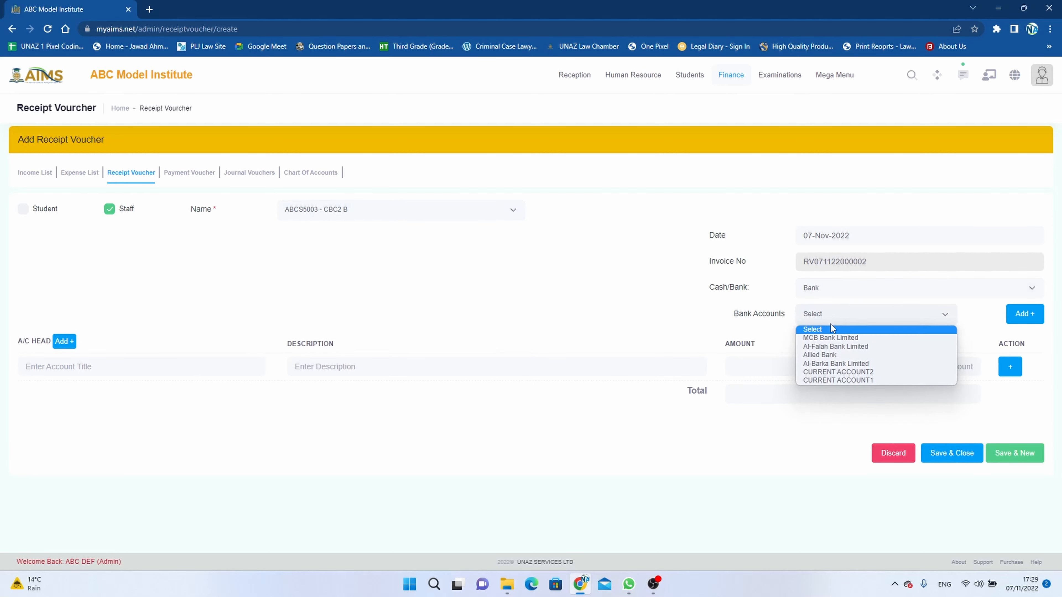
pyautogui.click(832, 338)
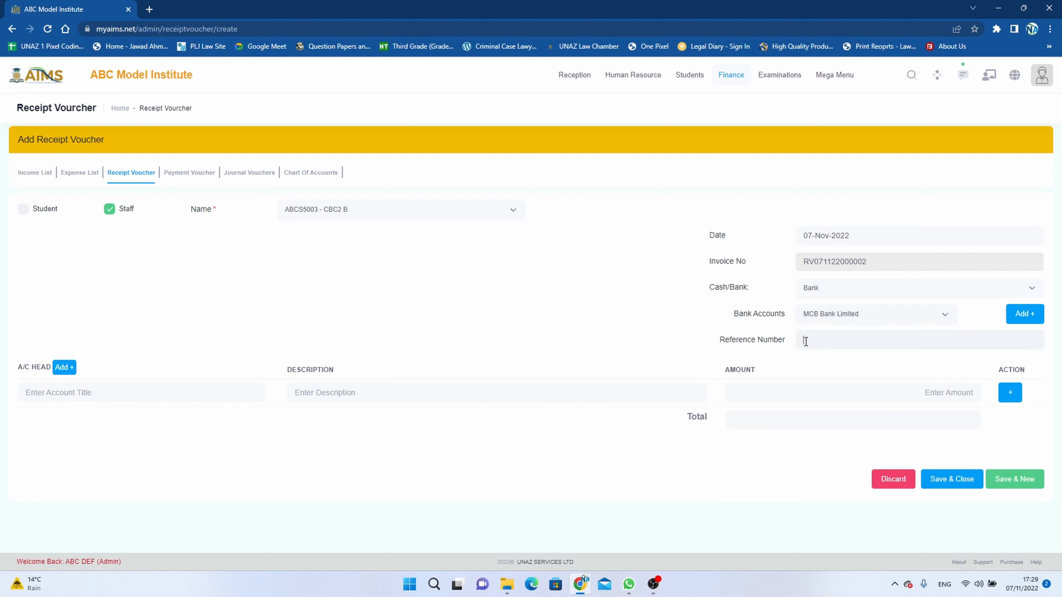
# Copy the voucher's invoice number into its reference number
pyautogui.moveTo(869, 264); pyautogui.dragTo(796, 266)
pyautogui.hotkey('ctrl', 'c')
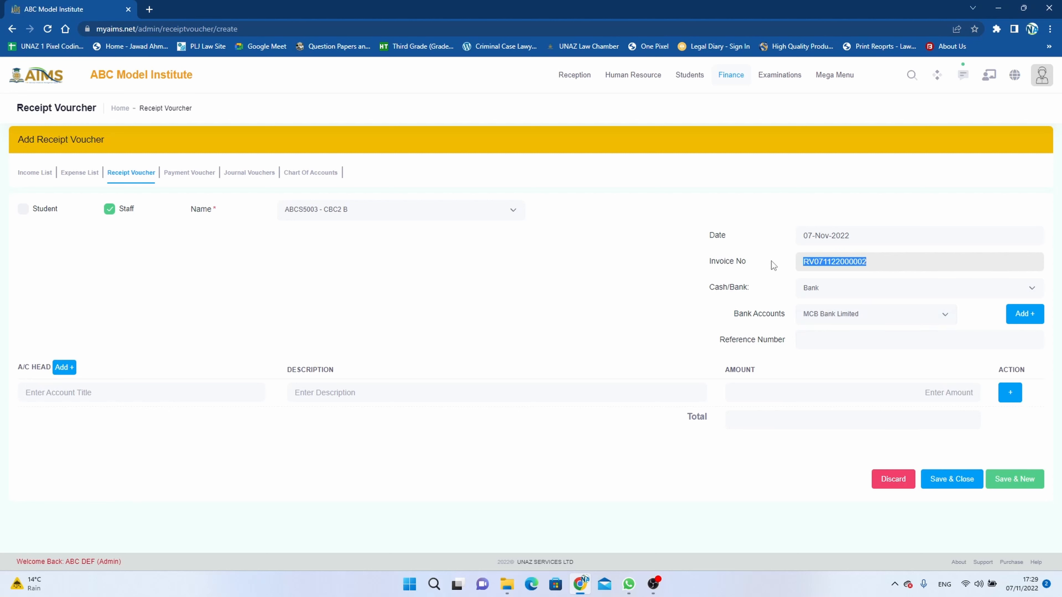
pyautogui.click(845, 338)
pyautogui.hotkey('ctrl', 'v')
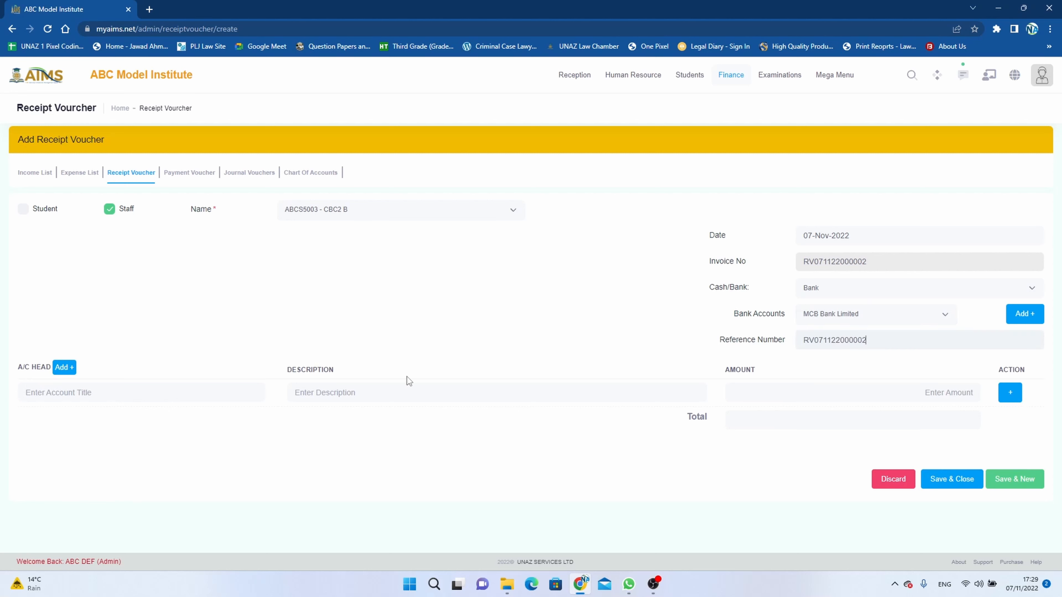
# Fill in the first voucher line with account head Attendance Fine, description Staff Attendance Fine and amount 1000
pyautogui.click(247, 398)
pyautogui.write('fine')
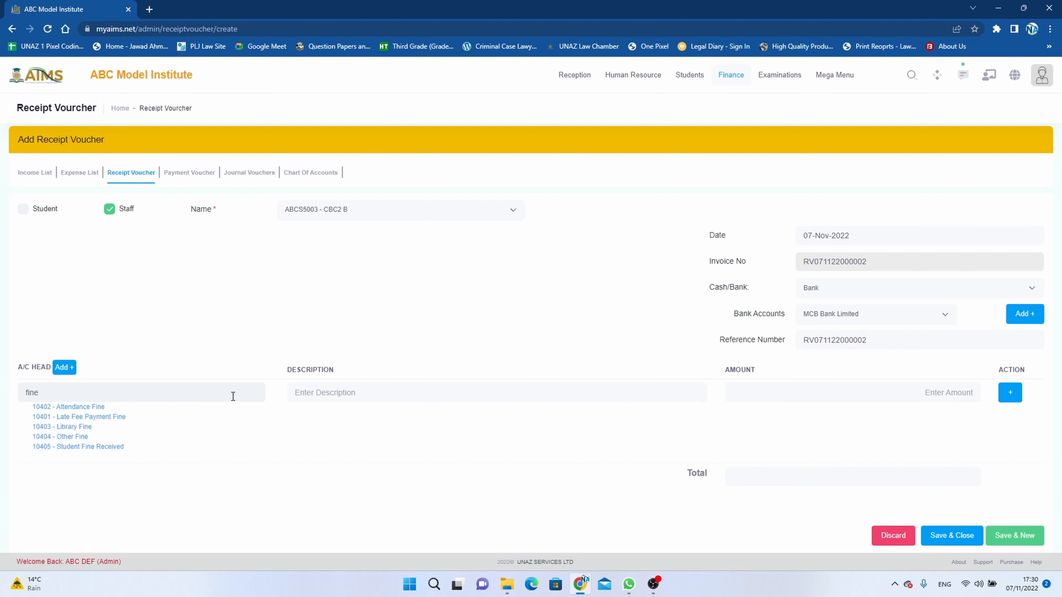
pyautogui.click(94, 407)
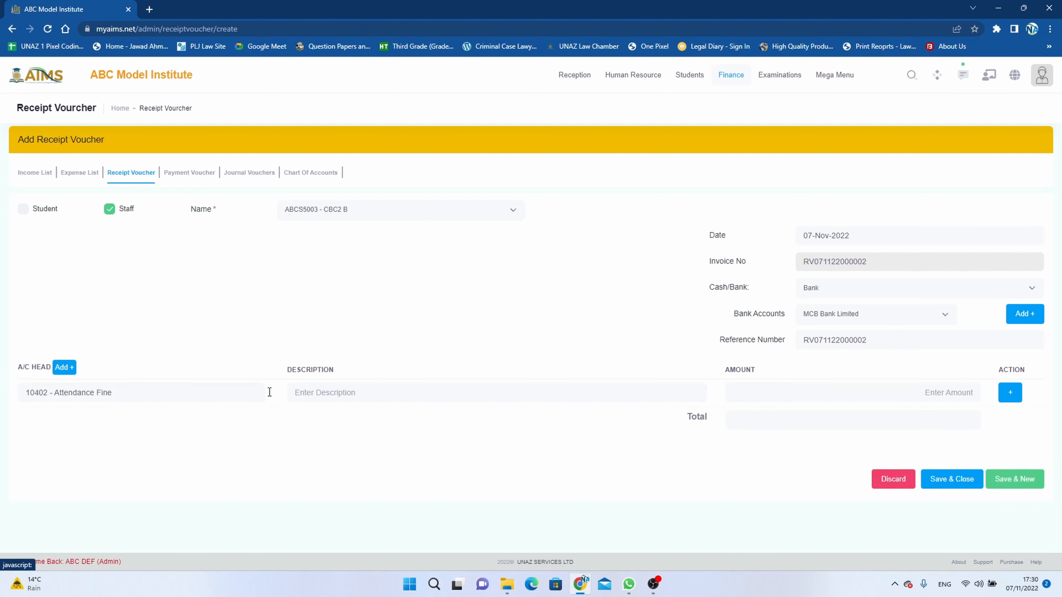
pyautogui.click(377, 385)
pyautogui.write('Staff Atte')
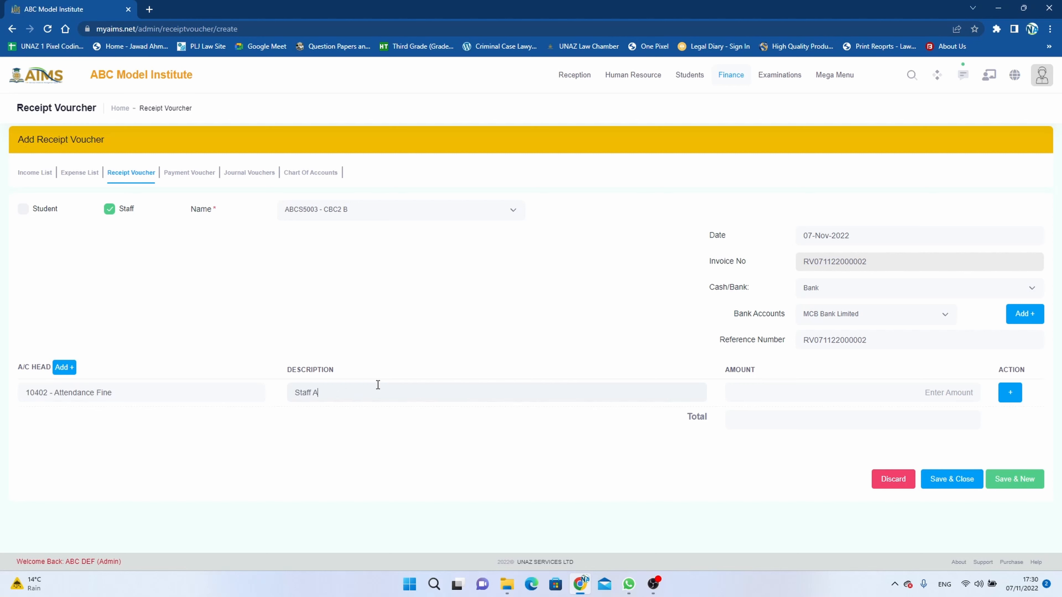
pyautogui.write('ndance Fine')
pyautogui.press('Tab')
pyautogui.write('1000')
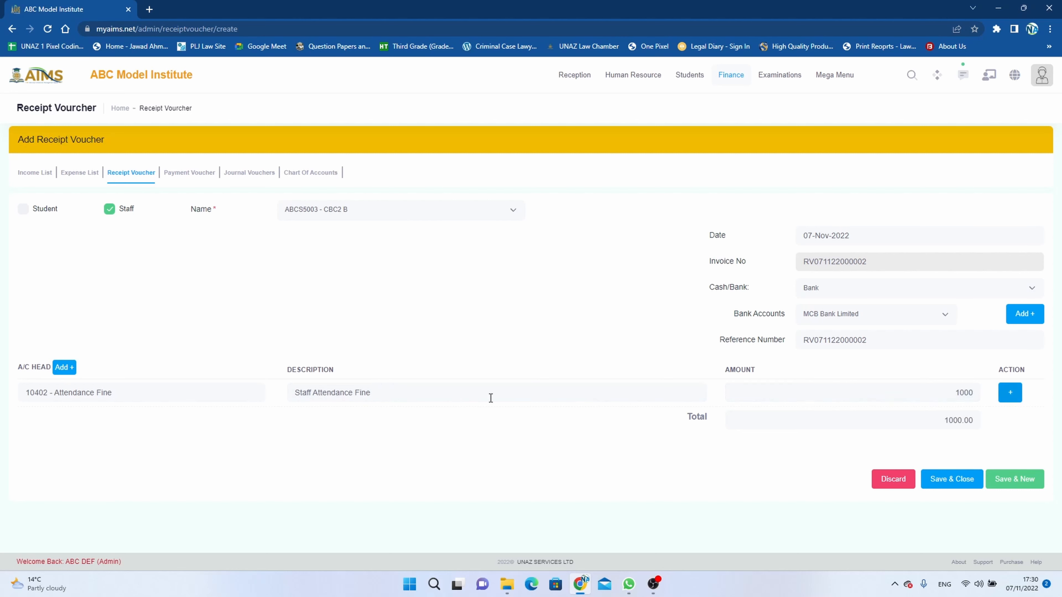
# Add a second line with account head MISCELLANEOUS INCOME, description Other Income and amount 5000, and save and close the voucher
pyautogui.click(1010, 395)
pyautogui.click(258, 422)
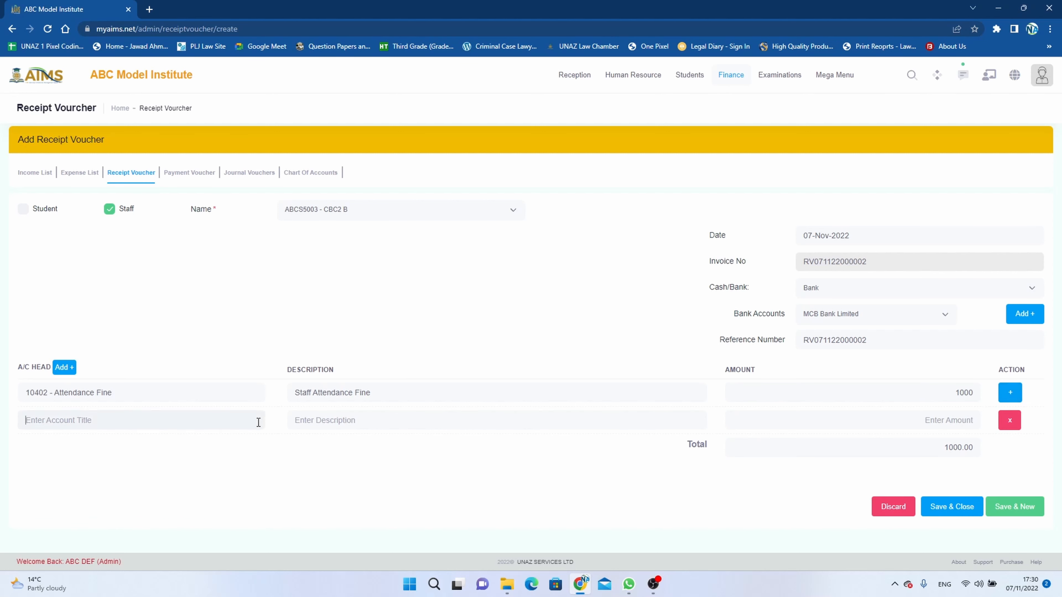
pyautogui.write('misc')
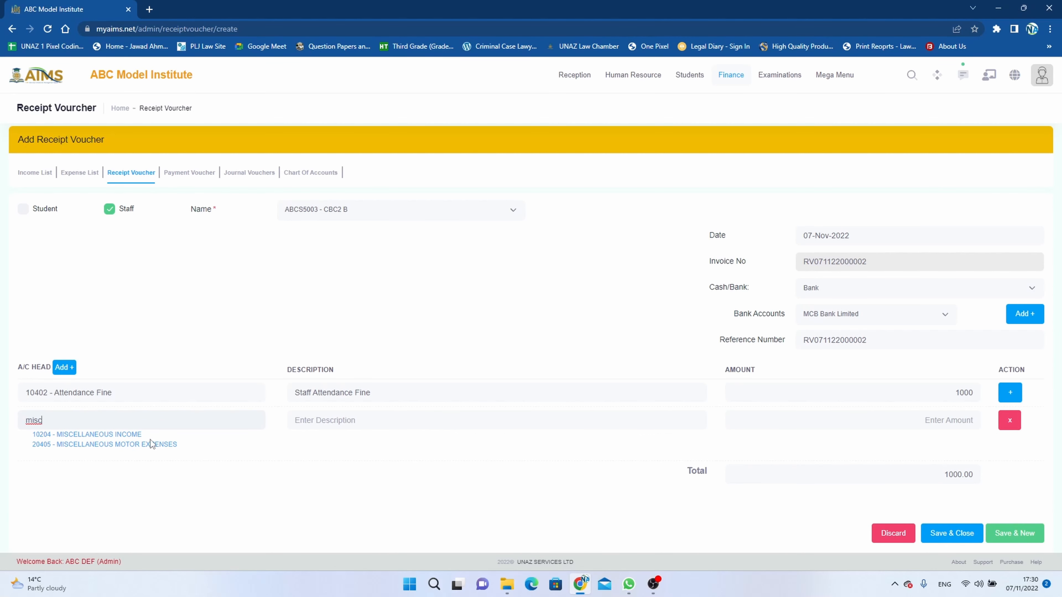
pyautogui.click(129, 435)
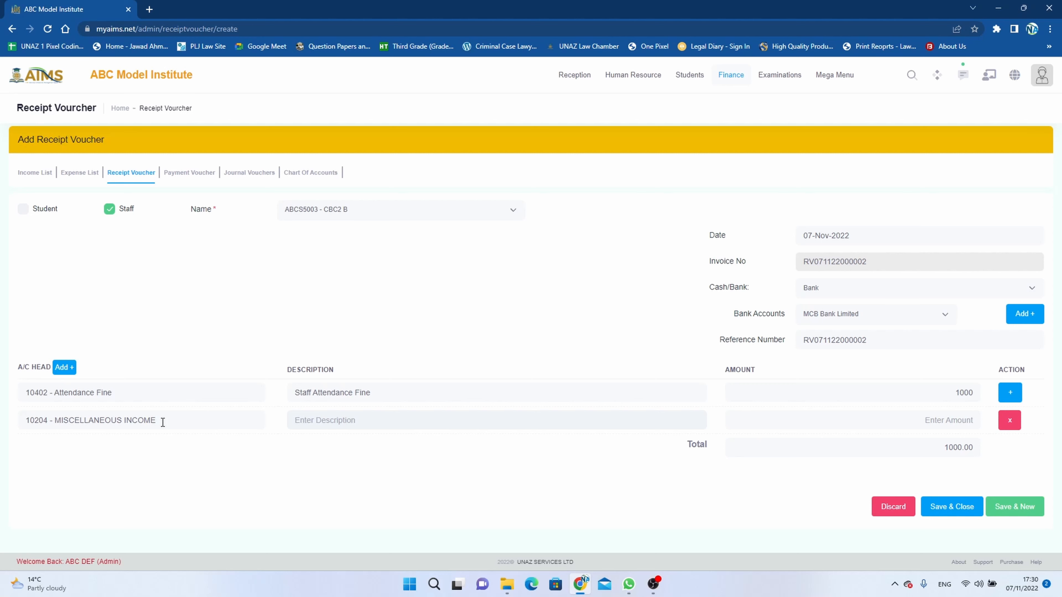
pyautogui.write('Other Incom')
pyautogui.write('e')
pyautogui.write('5000')
pyautogui.press('Tab')
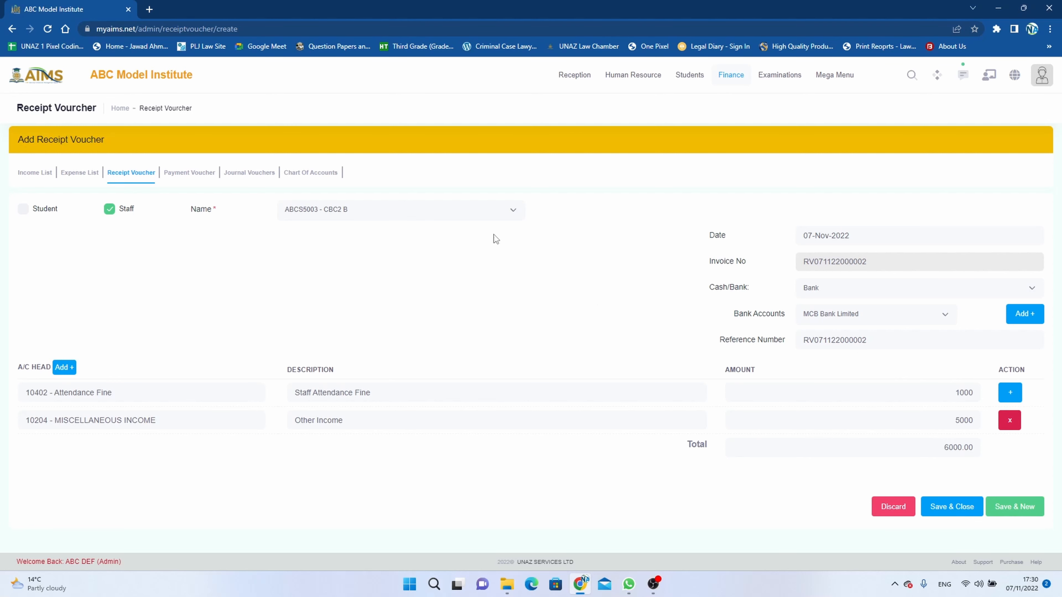
pyautogui.click(960, 508)
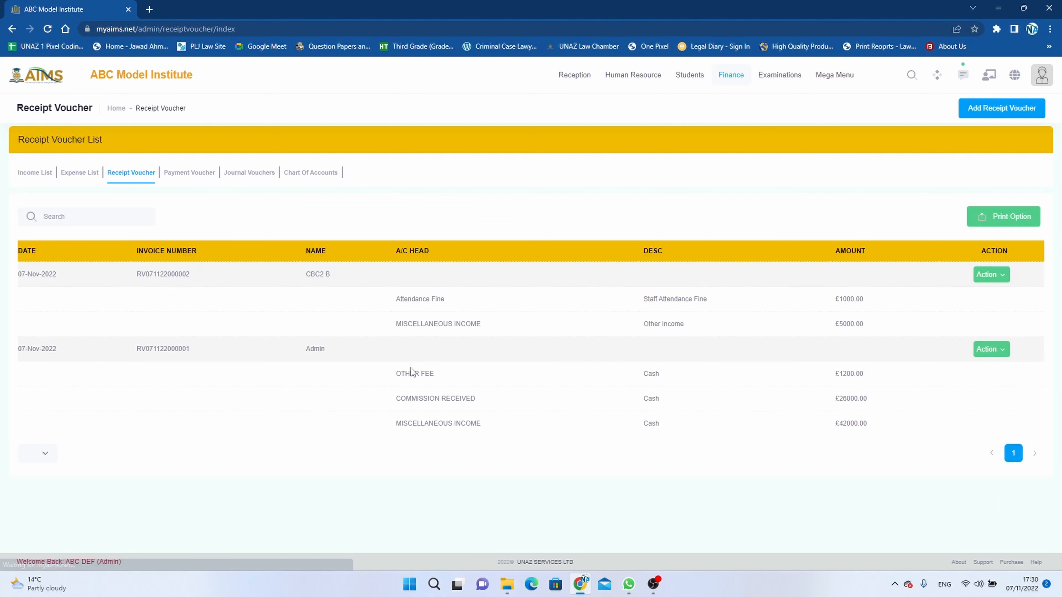
# View the staff member's saved bank receipt voucher, check its heading, and close the view
pyautogui.click(1000, 278)
pyautogui.click(962, 301)
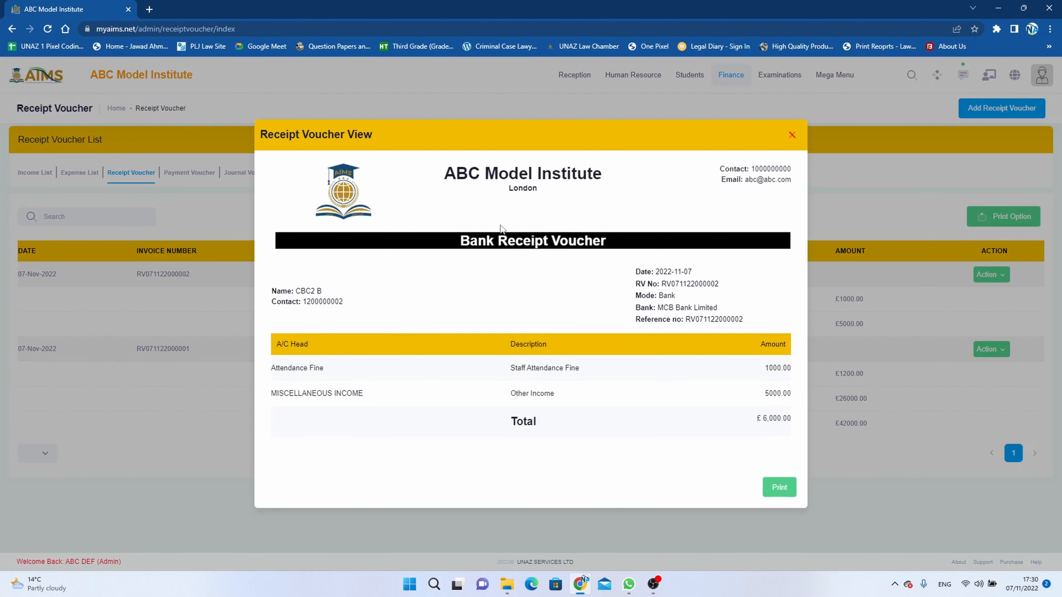
pyautogui.moveTo(455, 242); pyautogui.dragTo(772, 250)
pyautogui.click(792, 135)
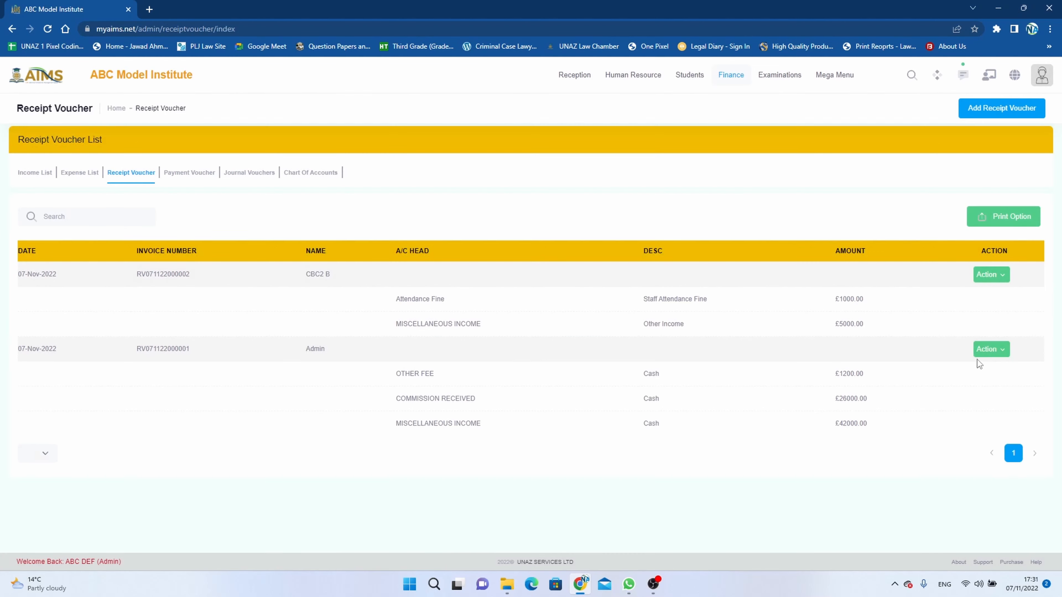
# View Admin's cash receipt voucher to compare its heading, and close the view
pyautogui.click(985, 351)
pyautogui.click(960, 378)
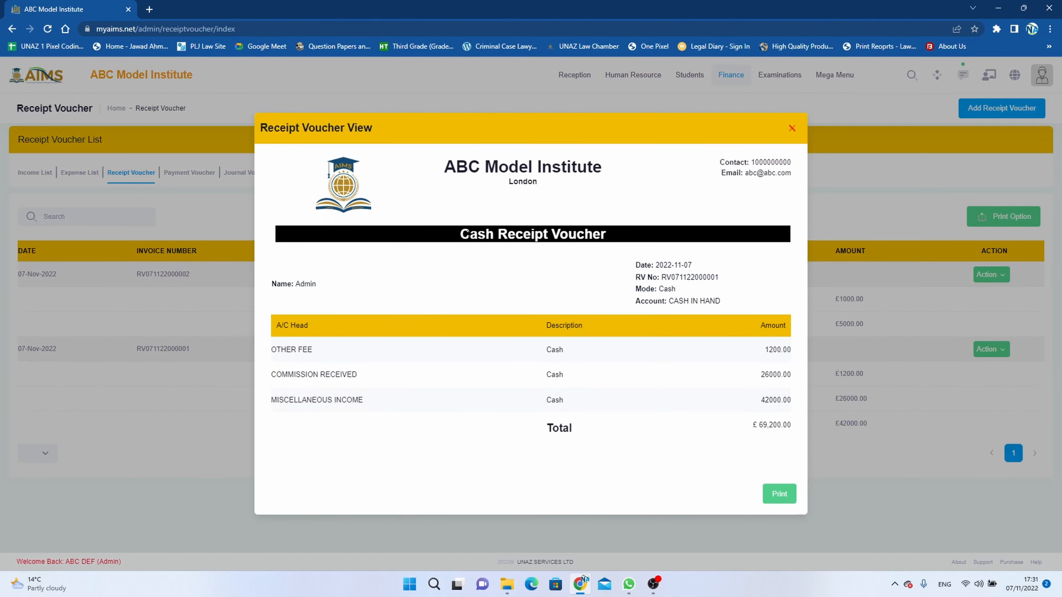
pyautogui.moveTo(460, 234); pyautogui.dragTo(602, 234)
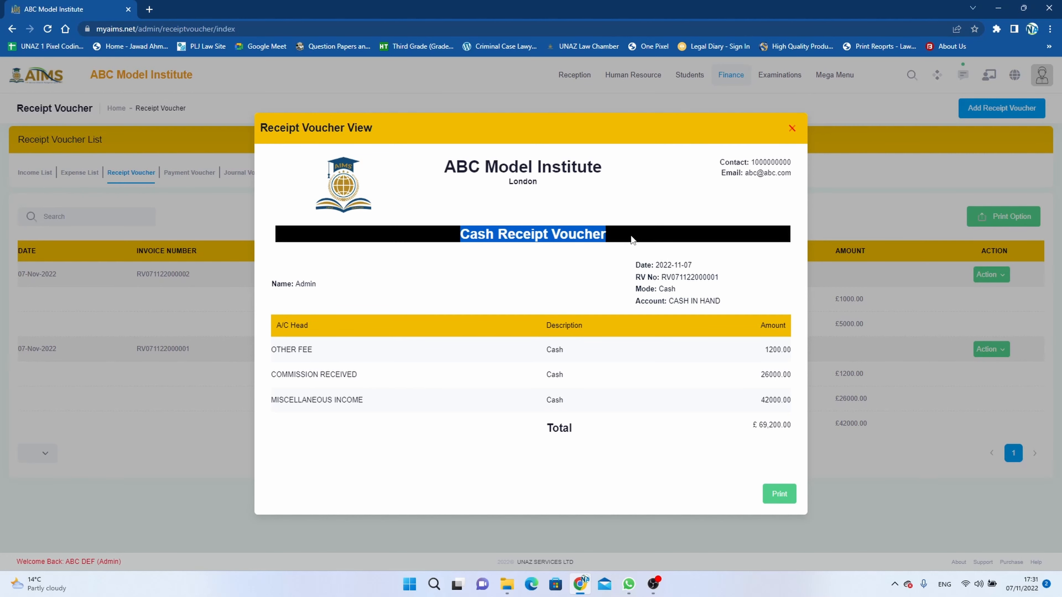
pyautogui.click(792, 129)
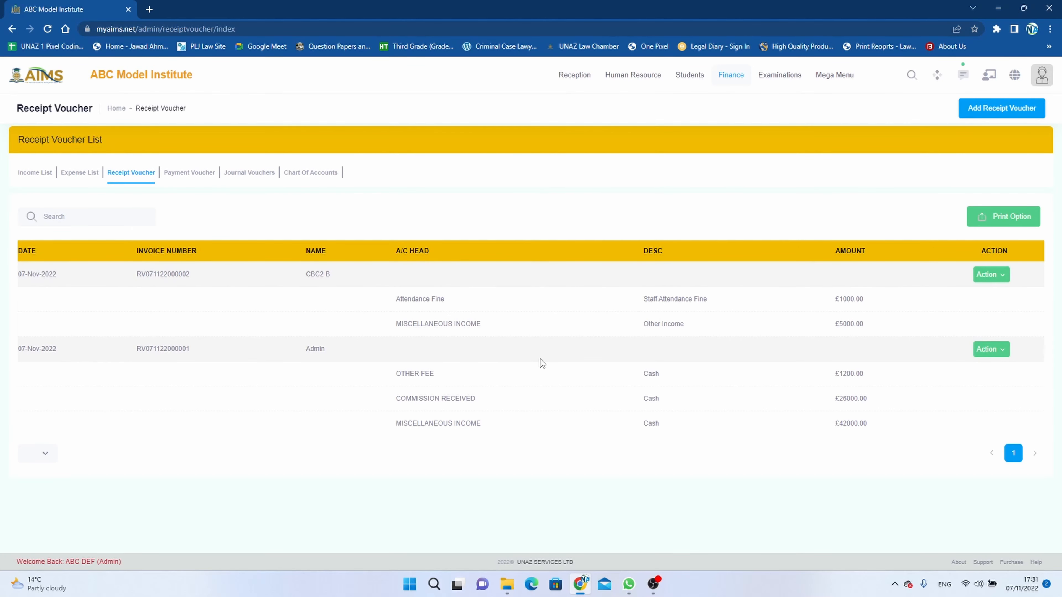